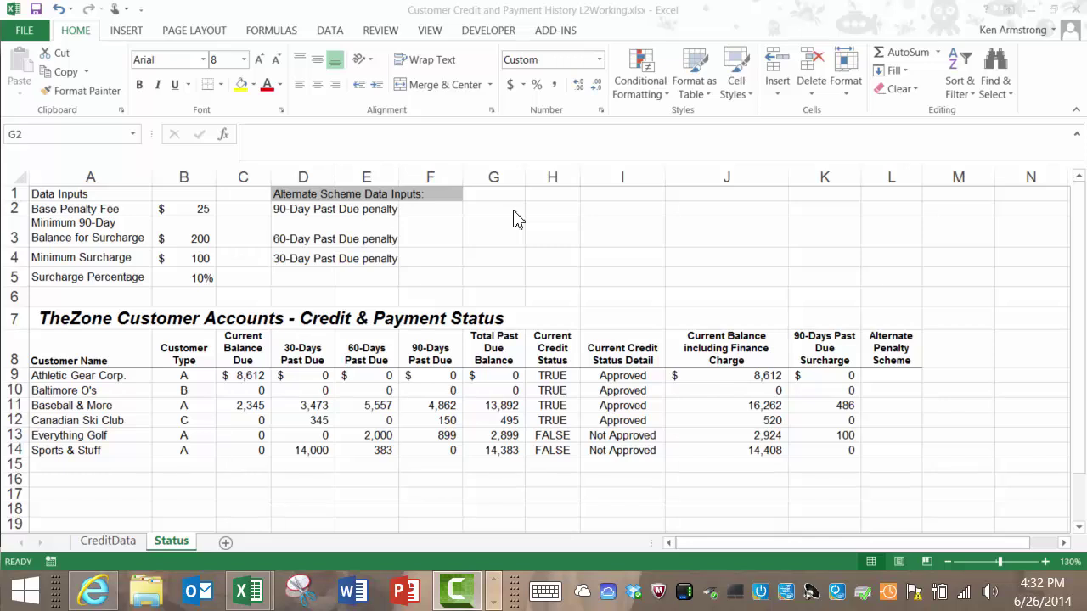
Inspect the existing 90-day surcharge formula in K9, leaving it unchanged
{"action": "left_click", "coordinate": [836, 352]}
{"action": "left_click", "coordinate": [839, 376]}
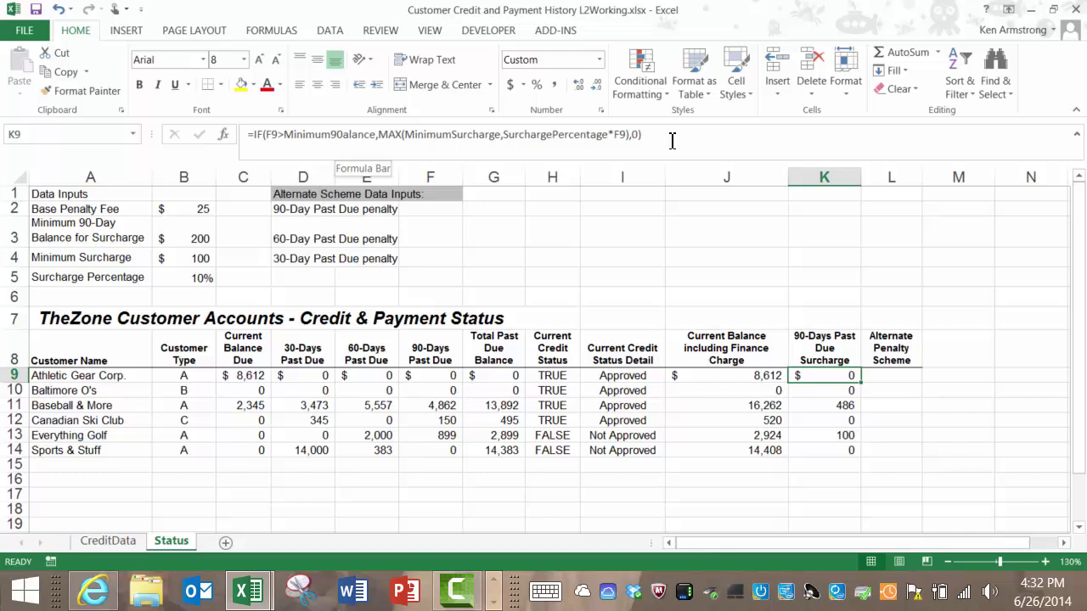
{"action": "left_click_drag", "start_coordinate": [642, 134], "coordinate": [245, 136]}
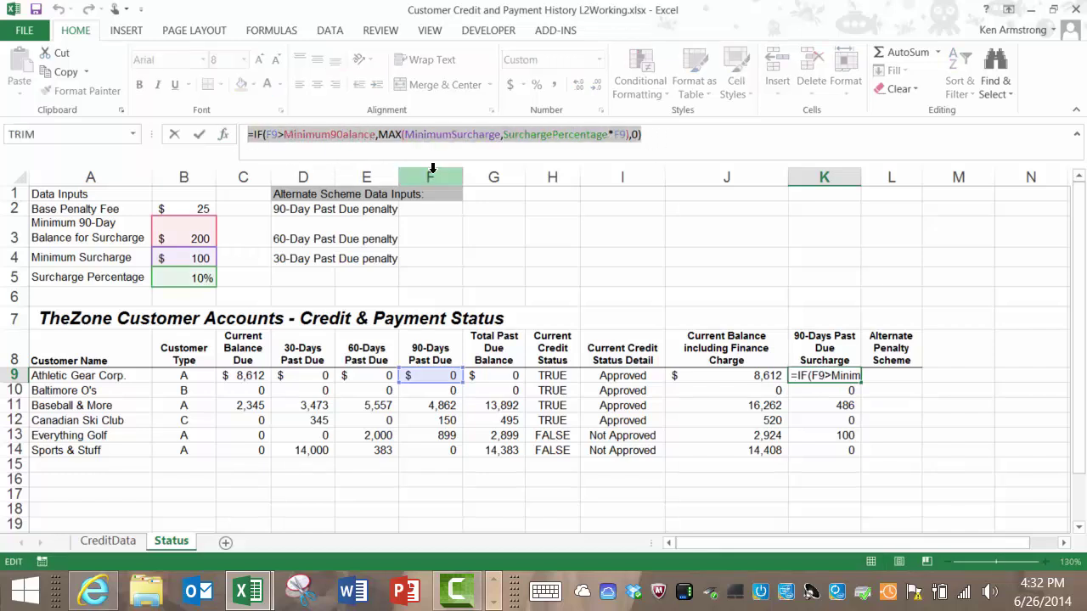
{"action": "left_click", "coordinate": [327, 136]}
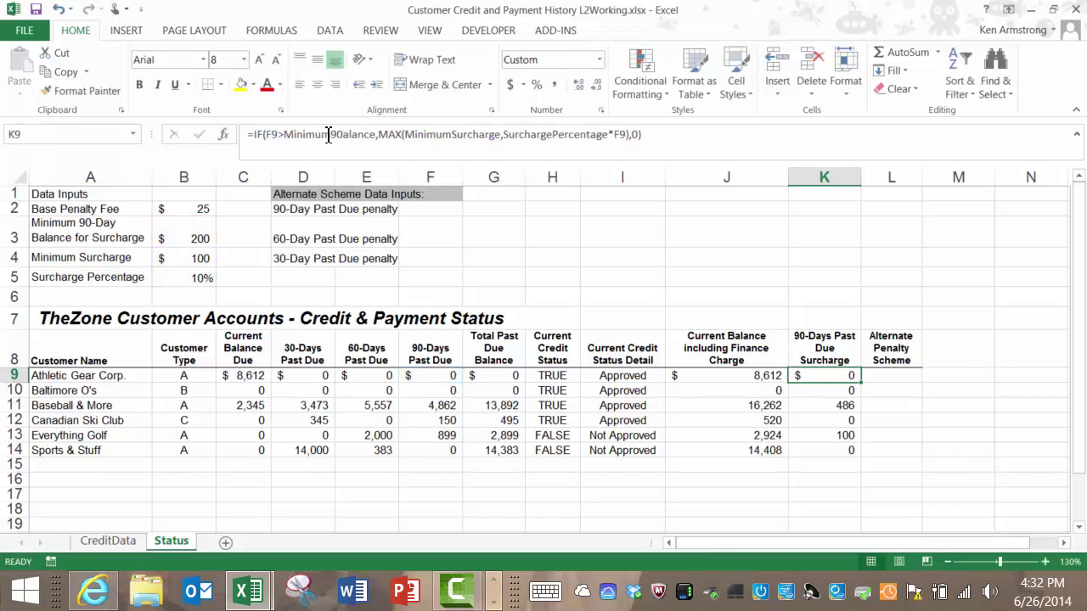
{"action": "double_click", "coordinate": [259, 135]}
{"action": "key", "text": "Escape"}
Go to G2, beside the 90-day penalty label under Alternate Scheme Data Inputs
{"action": "left_click", "coordinate": [293, 195]}
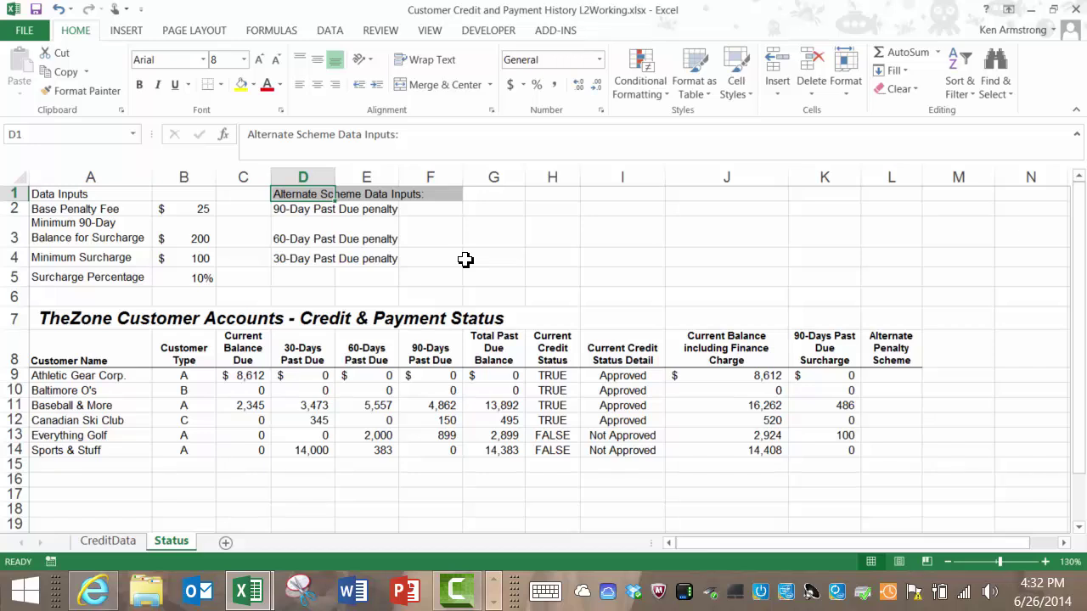
{"action": "key", "text": "Down"}
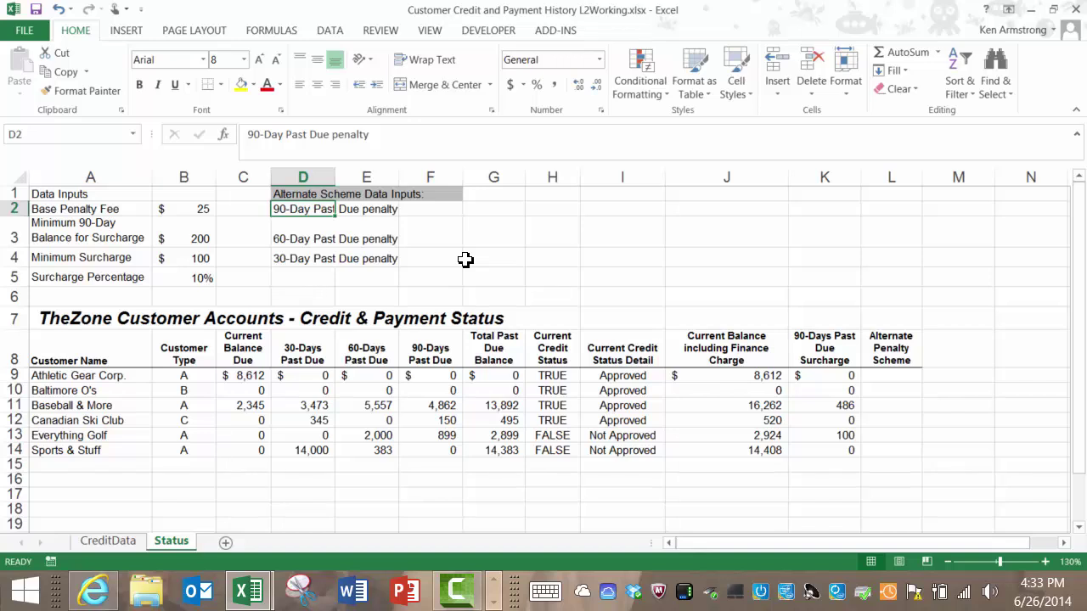
{"action": "key", "text": "shift+Down"}
{"action": "key", "text": "shift+Up"}
{"action": "key", "text": "shift+Down"}
{"action": "key", "text": "shift+Down"}
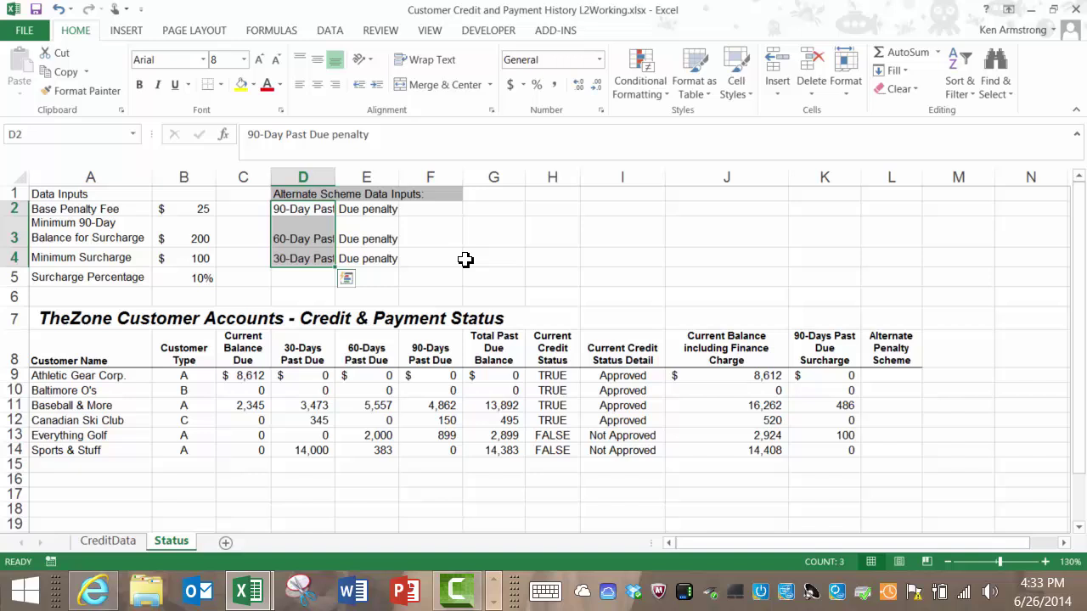
{"action": "key", "text": "Up"}
{"action": "key", "text": "Down"}
{"action": "key", "text": "Right"}
{"action": "key", "text": "Right"}
{"action": "key", "text": "Right"}
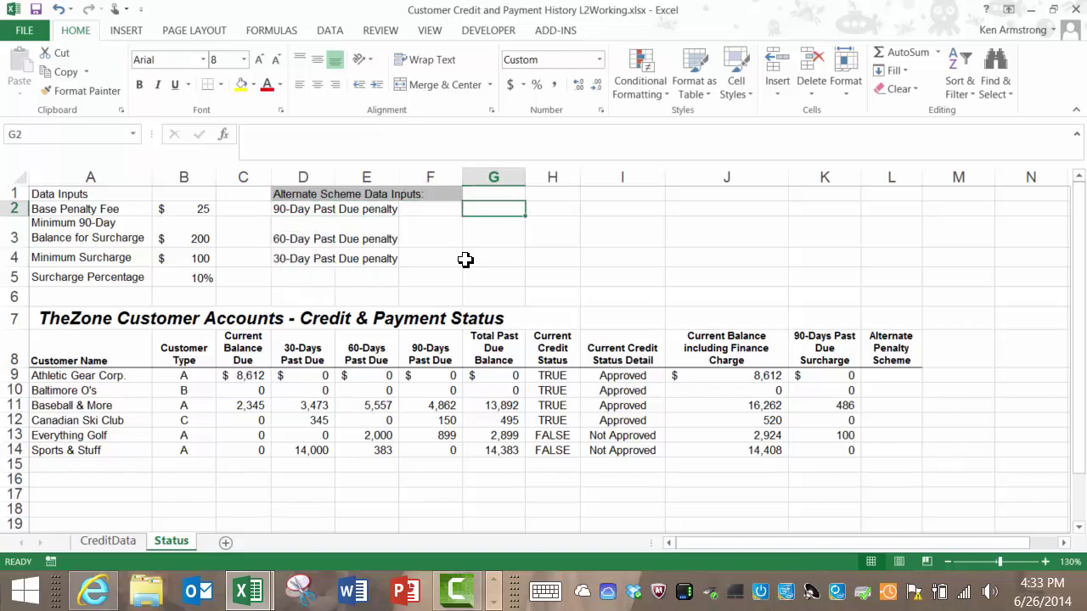
Enter 100, 50, 25 and 0 in G2:G5, then return to G2
{"action": "type", "text": "100"}
{"action": "key", "text": "Return"}
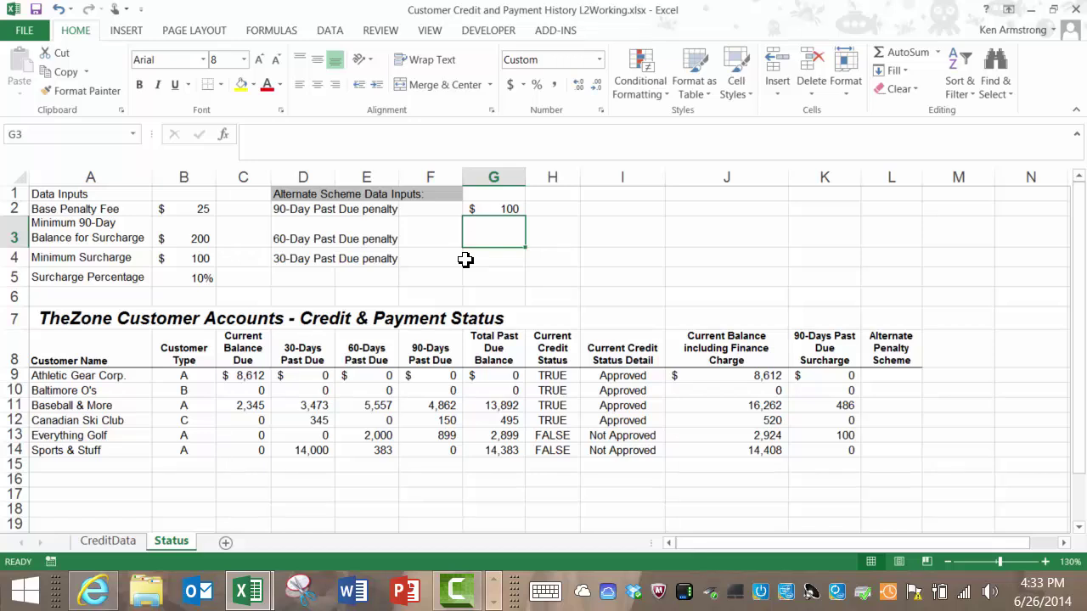
{"action": "type", "text": "50"}
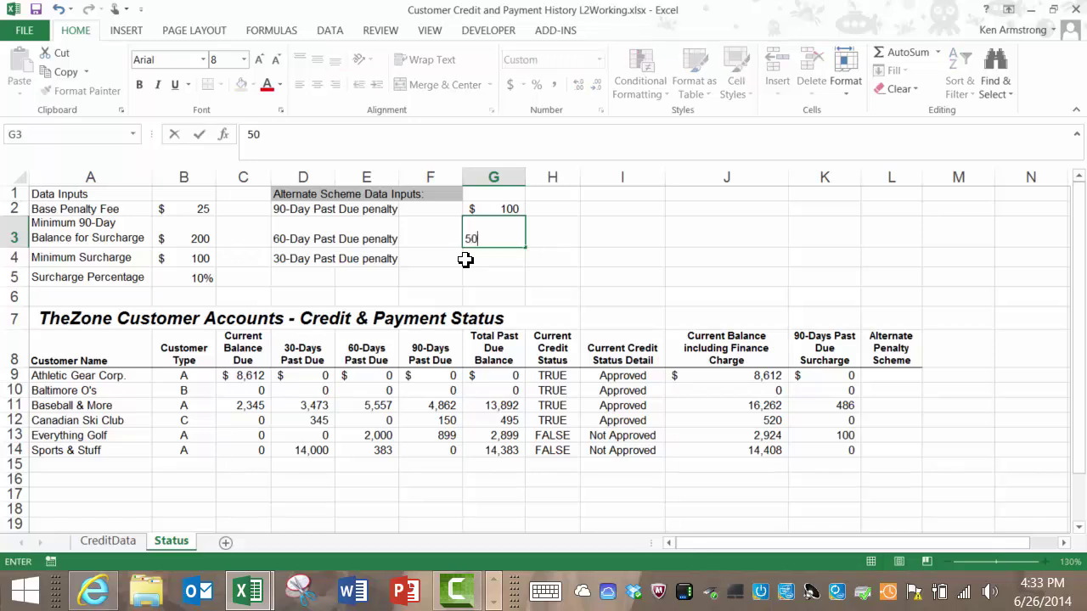
{"action": "key", "text": "Return"}
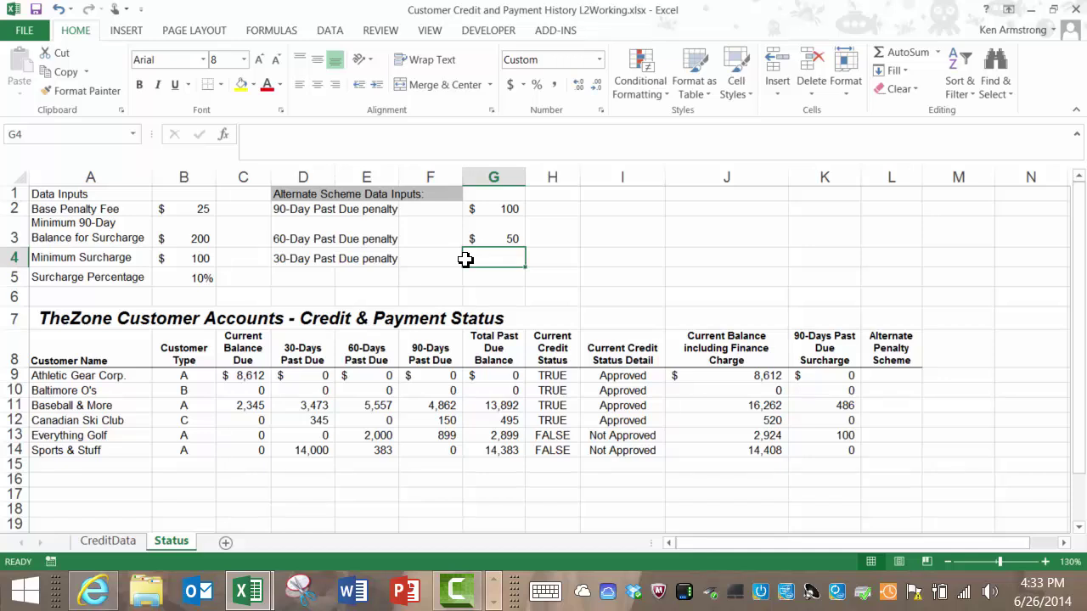
{"action": "type", "text": "25"}
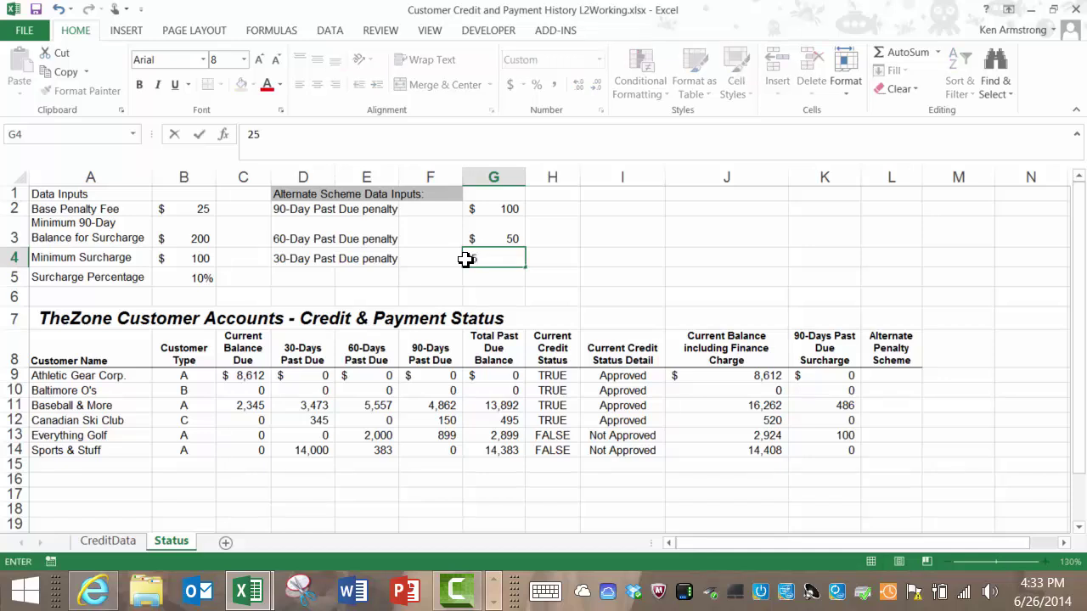
{"action": "key", "text": "Return"}
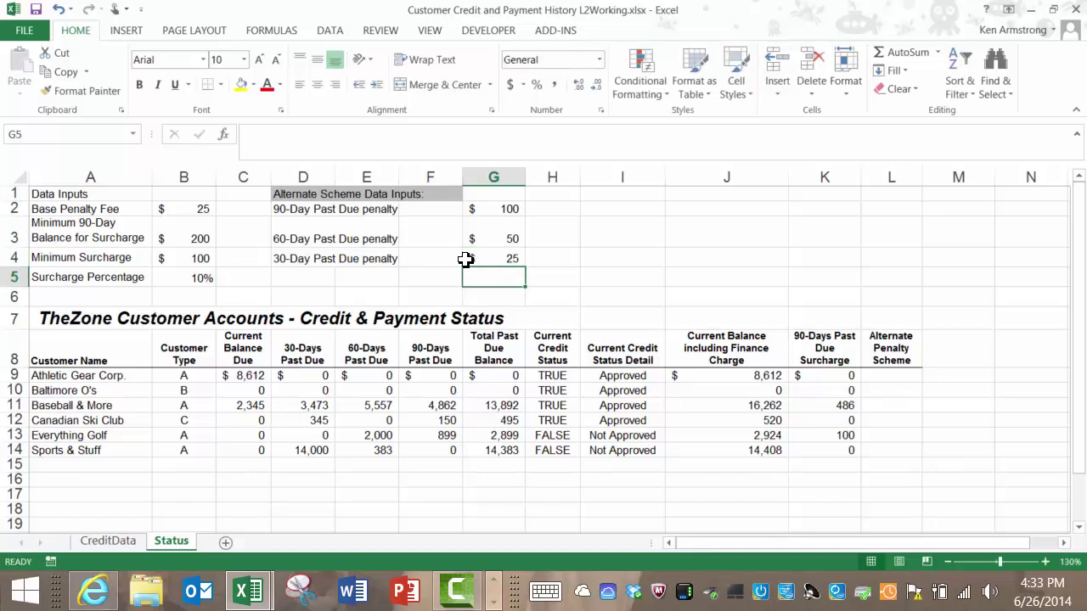
{"action": "type", "text": "0"}
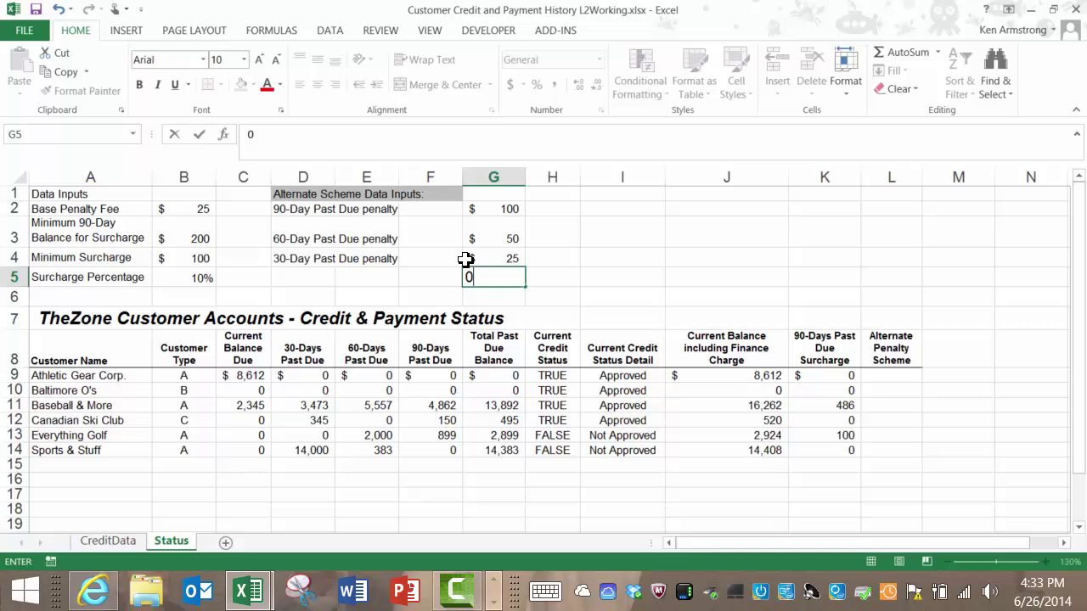
{"action": "left_click", "coordinate": [465, 259]}
{"action": "key", "text": "Up"}
{"action": "key", "text": "Up"}
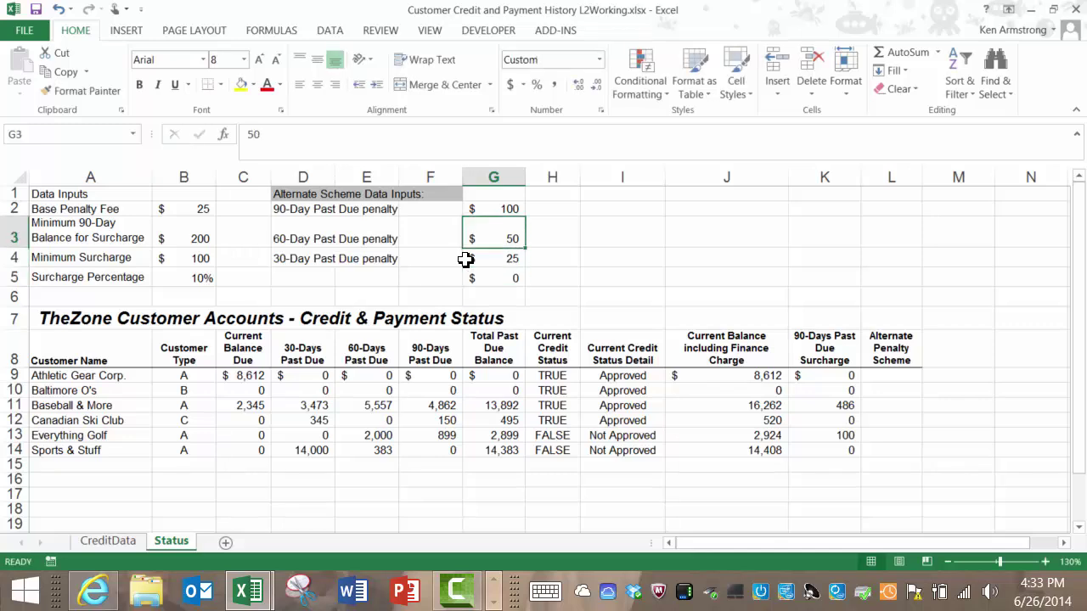
Use the Name Box to name G2 Penalty90Day and G3 Penalty60Day
{"action": "left_click", "coordinate": [61, 137]}
{"action": "type", "text": "Penalty"}
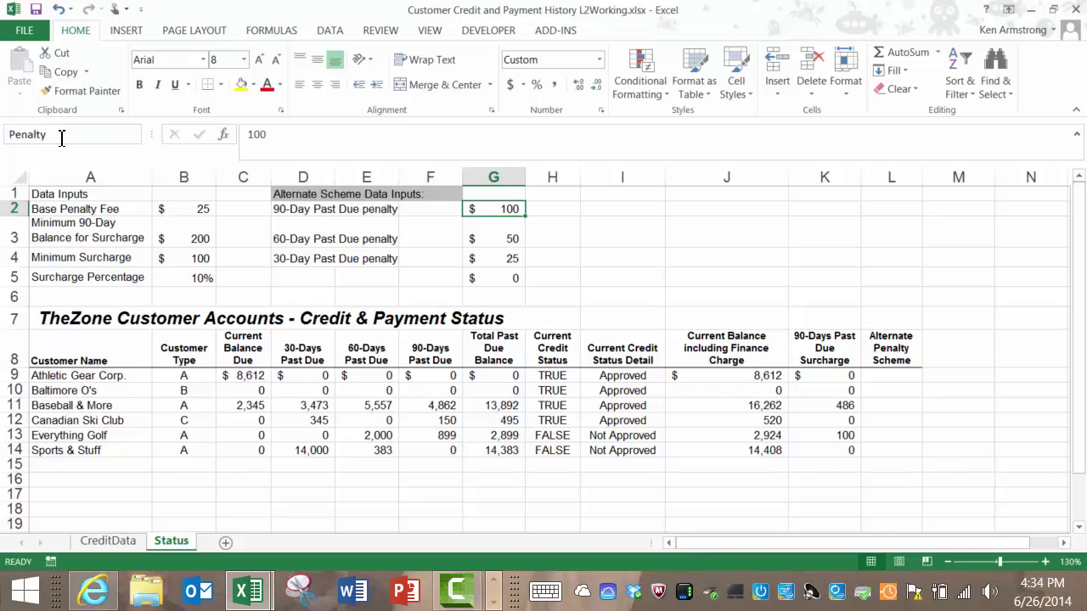
{"action": "type", "text": "90Day"}
{"action": "key", "text": "Return"}
{"action": "key", "text": "Down"}
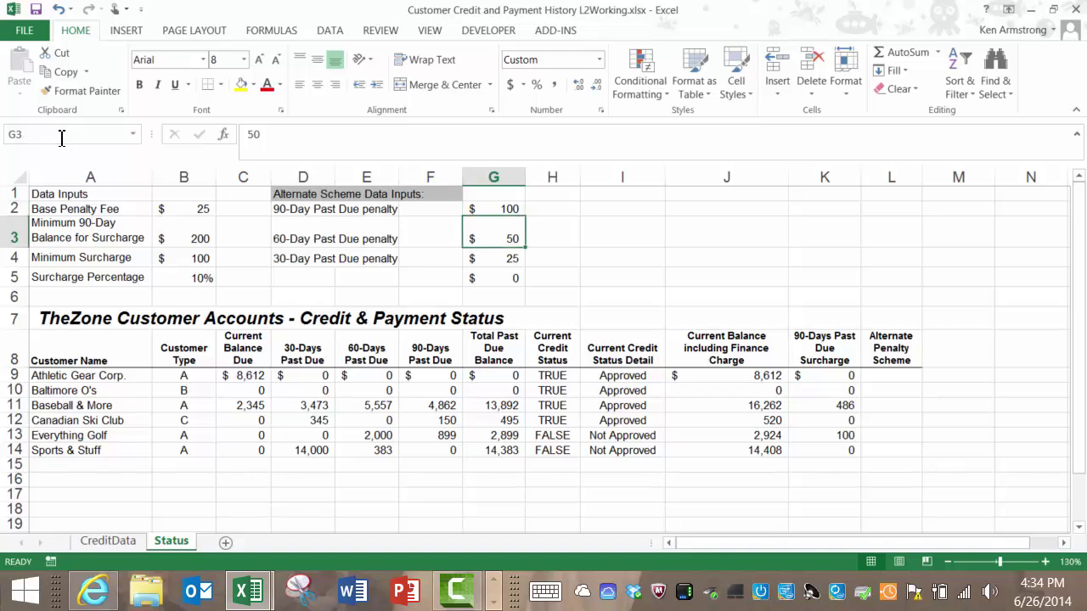
{"action": "left_click", "coordinate": [61, 137]}
{"action": "type", "text": "Penalty60Day"}
{"action": "key", "text": "Return"}
Name cell G4 Penalty30Day
{"action": "key", "text": "Down"}
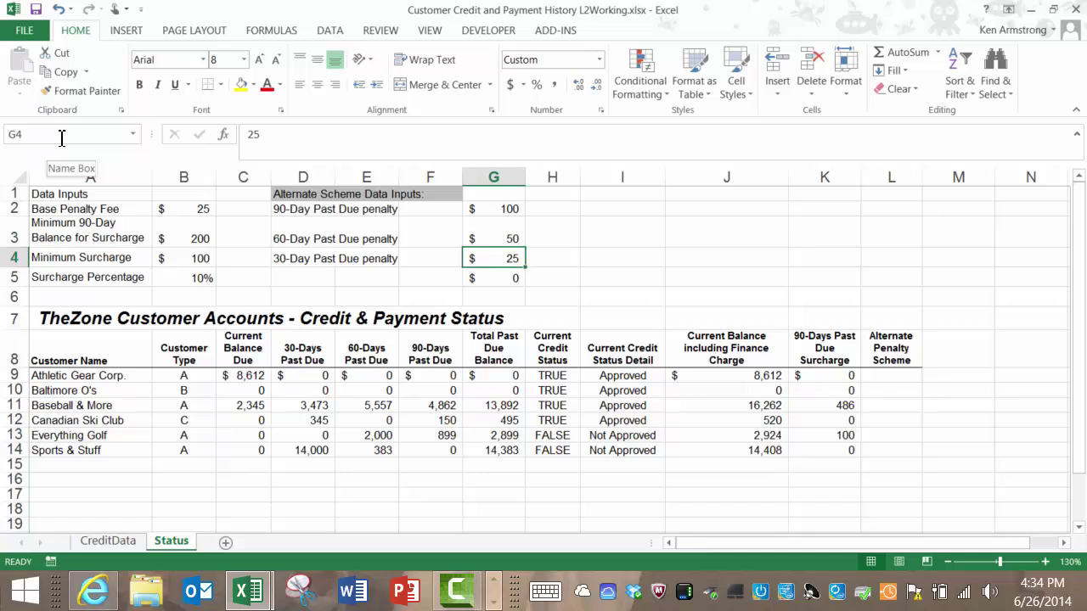
{"action": "left_click", "coordinate": [62, 138]}
{"action": "type", "text": "Penalty30Day"}
{"action": "key", "text": "Return"}
{"action": "key", "text": "Down"}
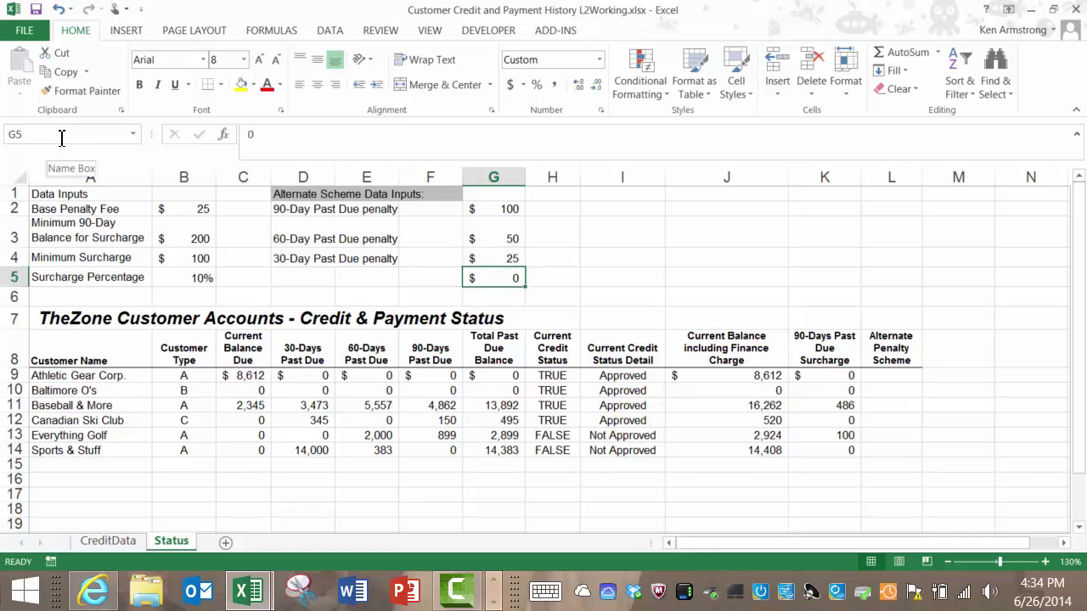
{"action": "left_click", "coordinate": [901, 352]}
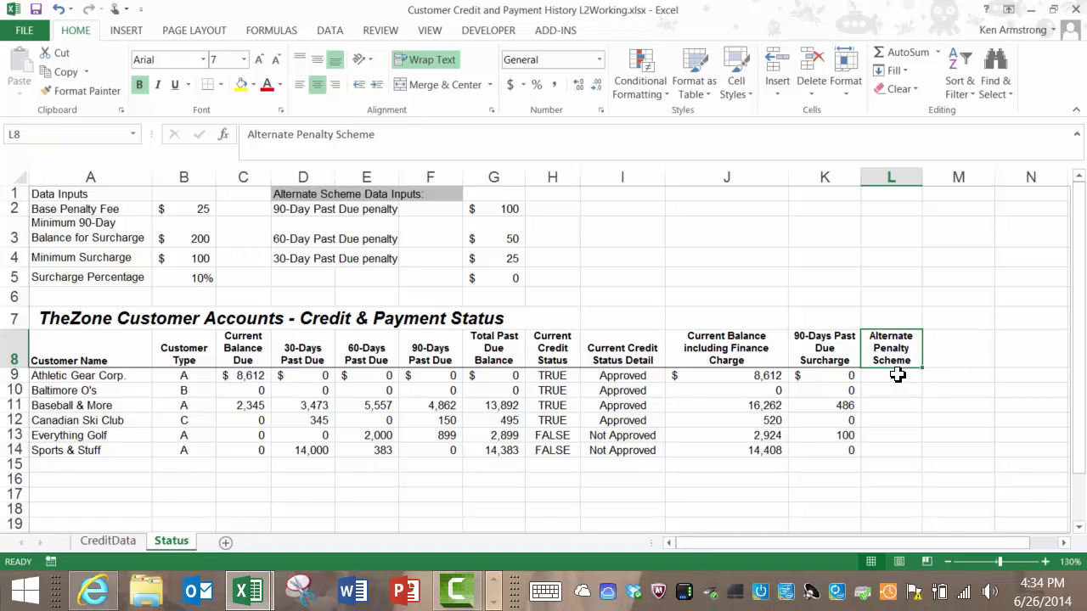
{"action": "left_click_drag", "start_coordinate": [898, 375], "coordinate": [897, 450]}
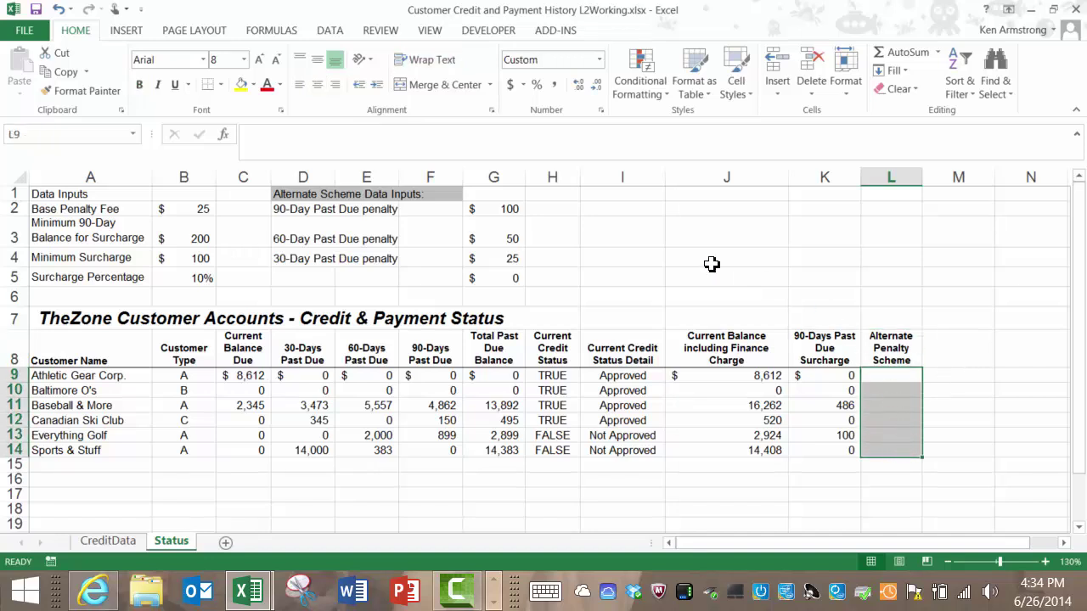
{"action": "left_click", "coordinate": [561, 210]}
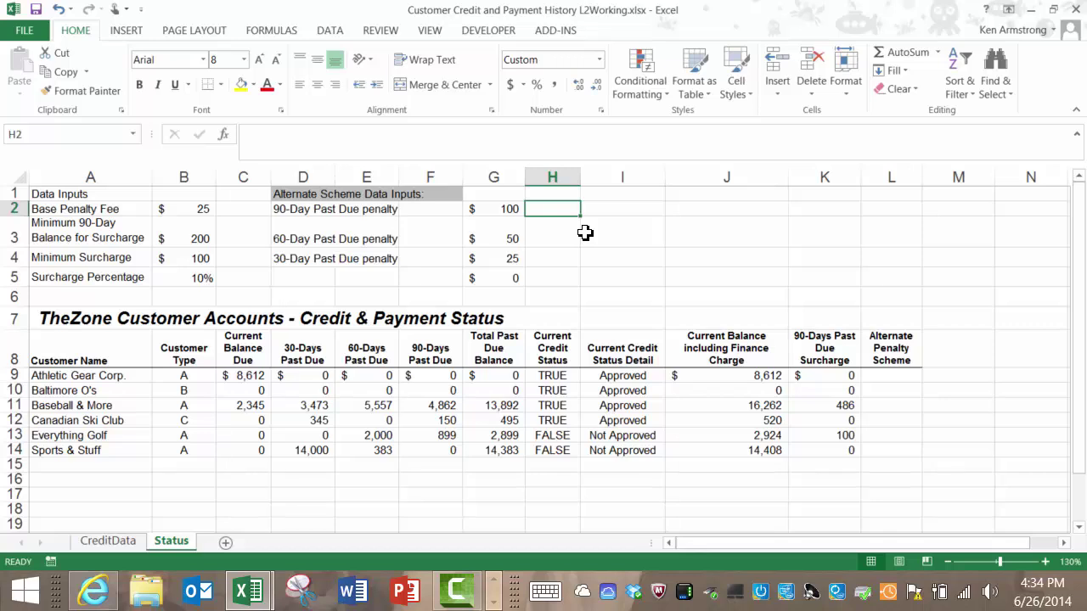
{"action": "key", "text": "Left"}
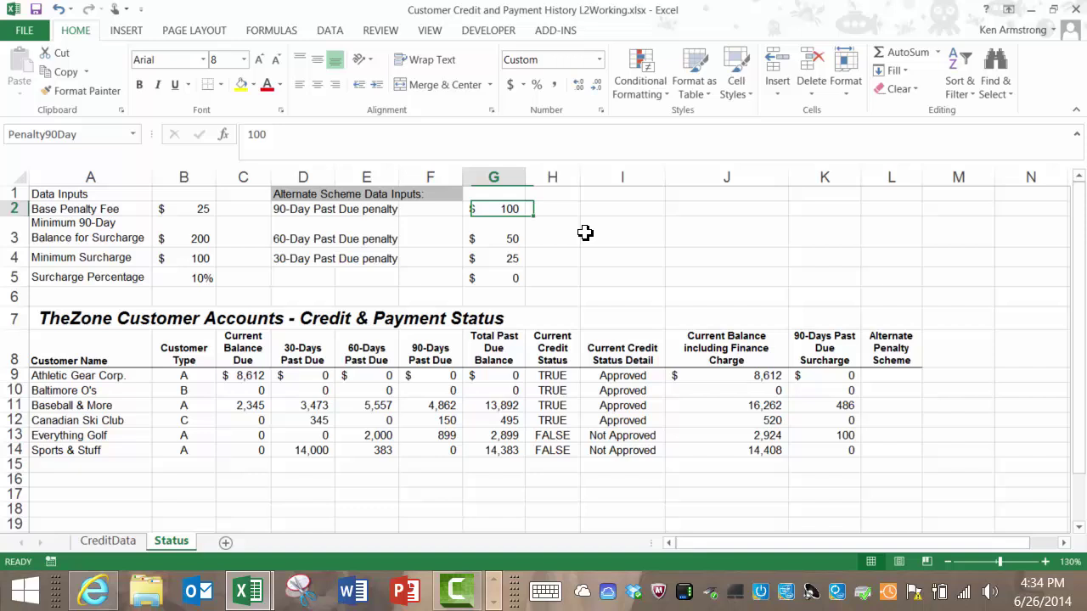
{"action": "key", "text": "Right"}
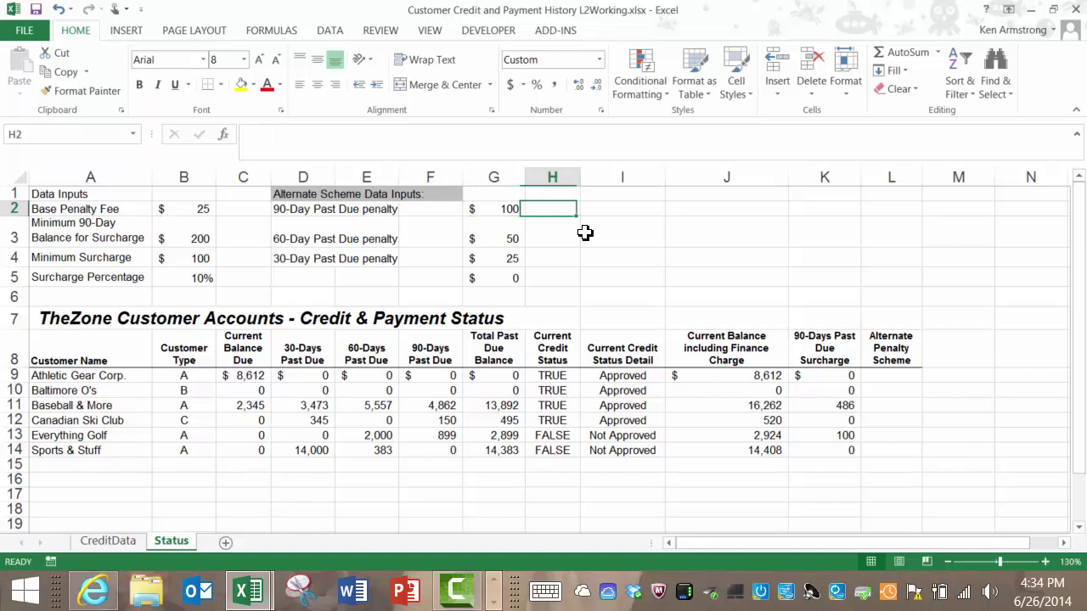
{"action": "key", "text": "Left"}
{"action": "key", "text": "Right"}
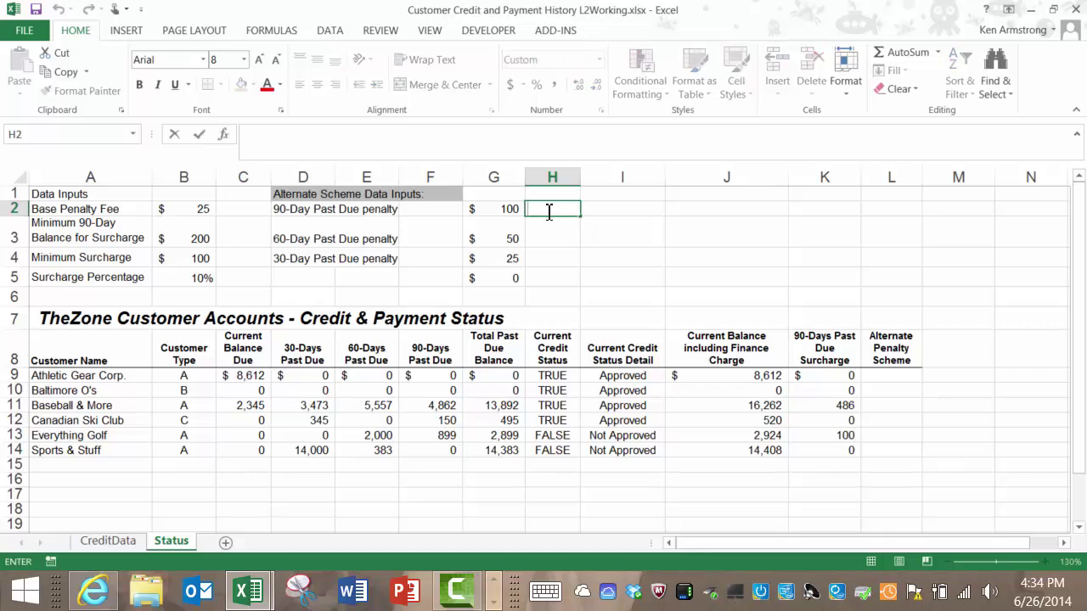
Enter =IF(F9>0,Penalty90Day,FALSE) in H2
{"action": "type", "text": "=if"}
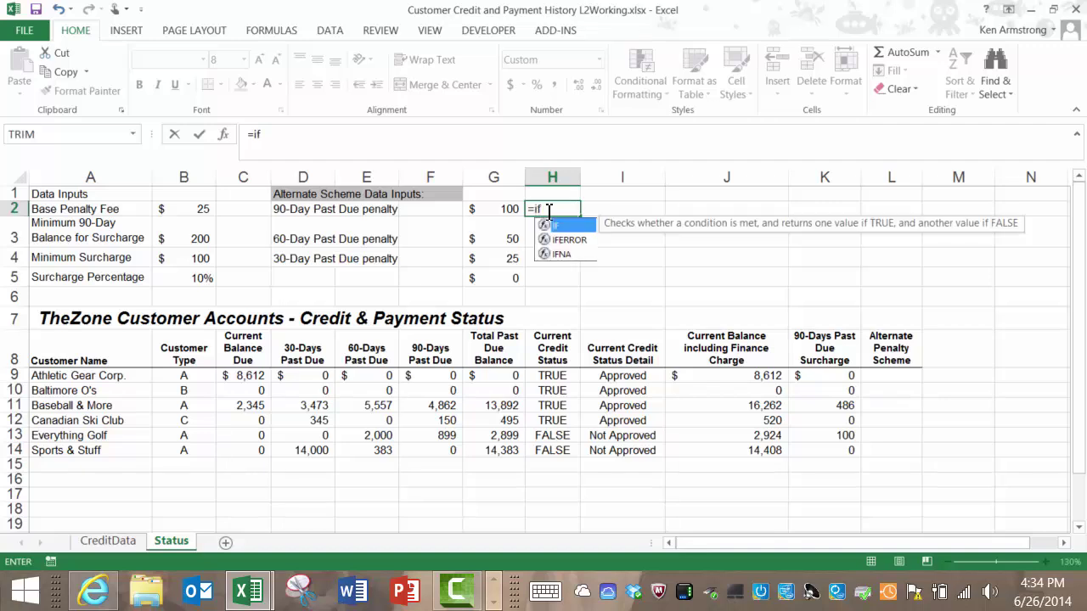
{"action": "type", "text": "("}
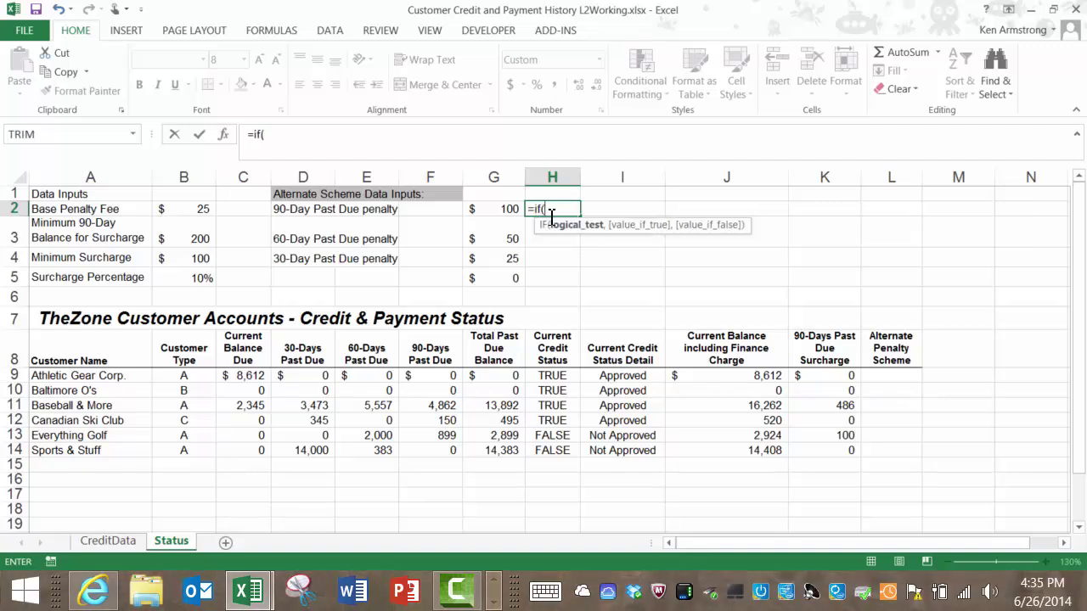
{"action": "left_click", "coordinate": [444, 378]}
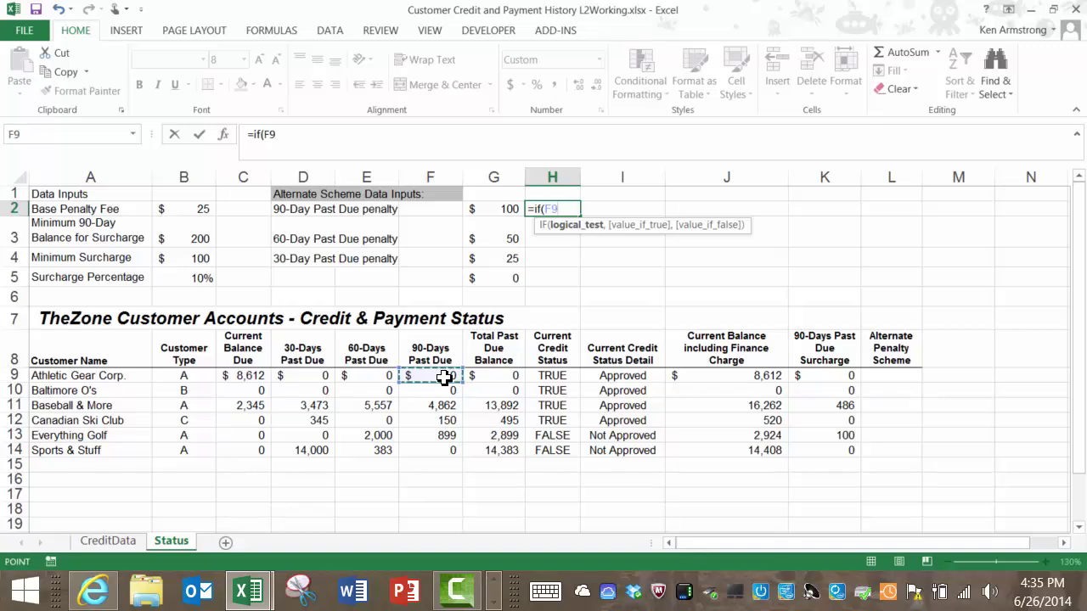
{"action": "type", "text": ">0,"}
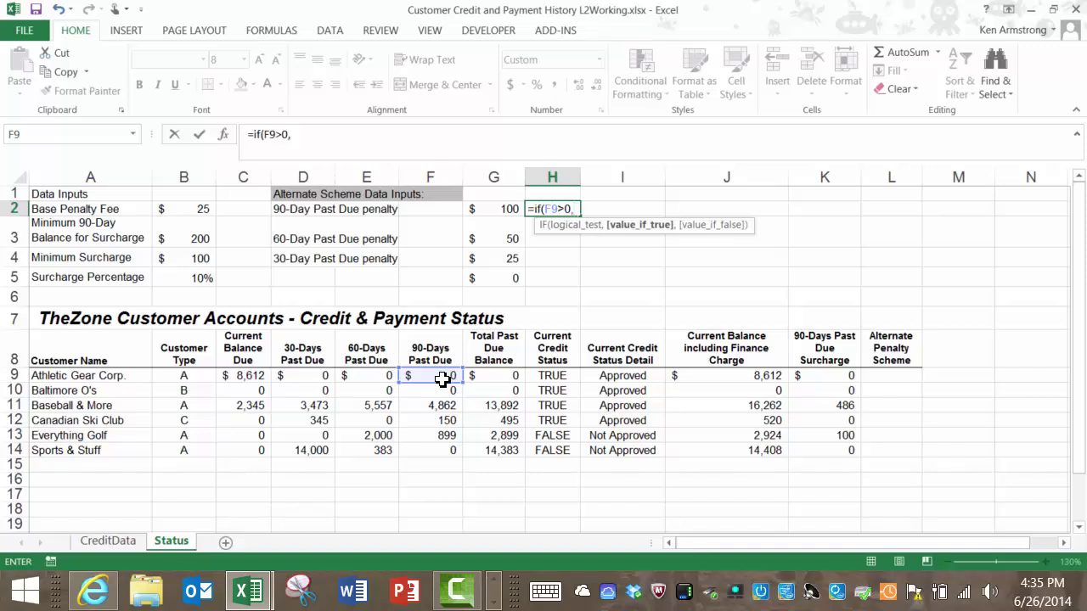
{"action": "left_click", "coordinate": [501, 209]}
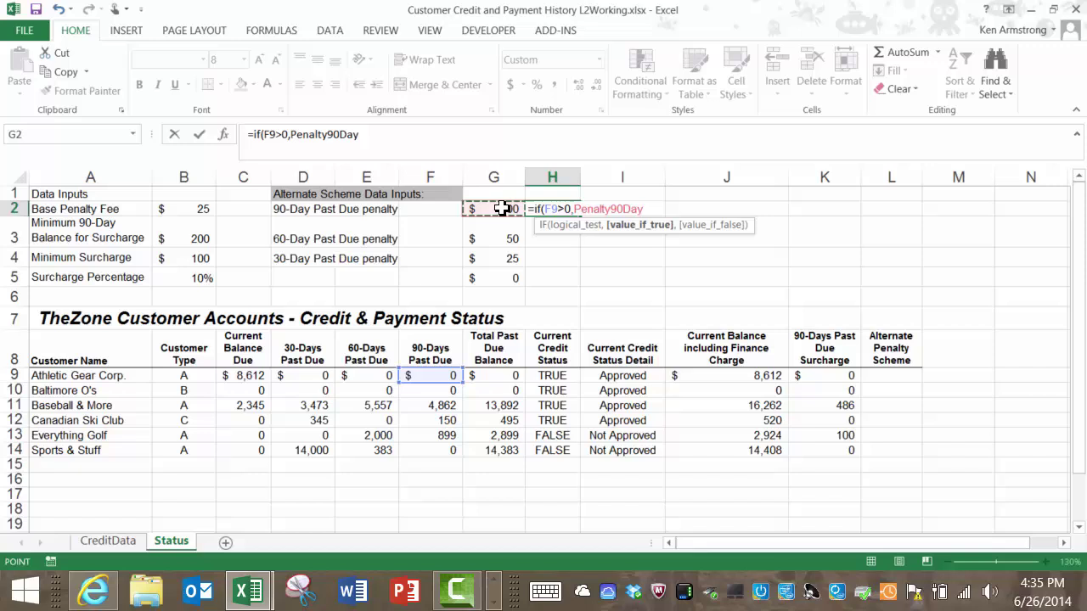
{"action": "type", "text": ","}
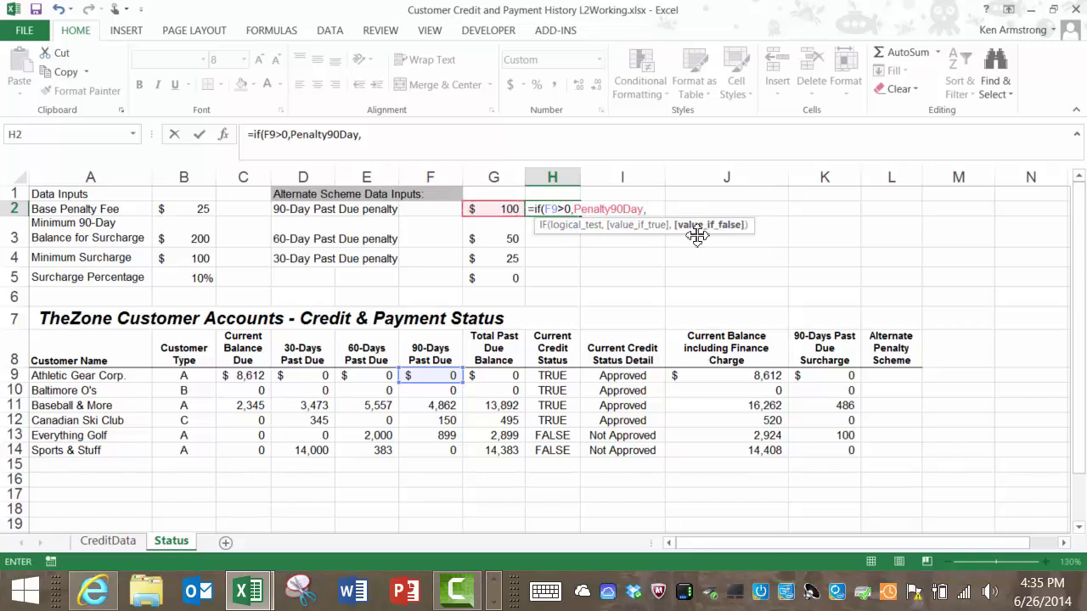
{"action": "type", "text": "F"}
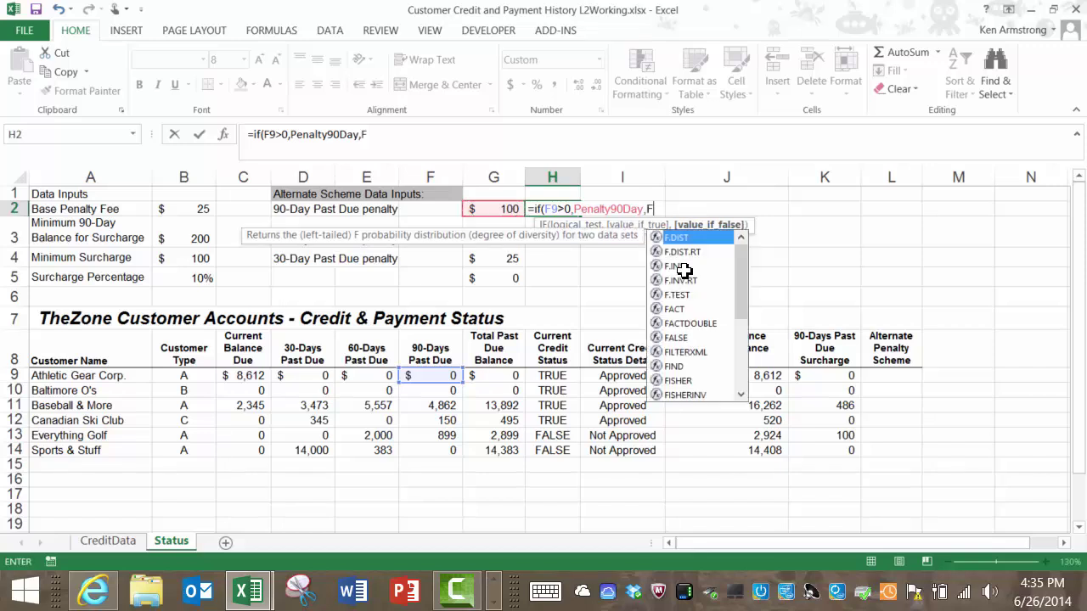
{"action": "type", "text": "ALSE"}
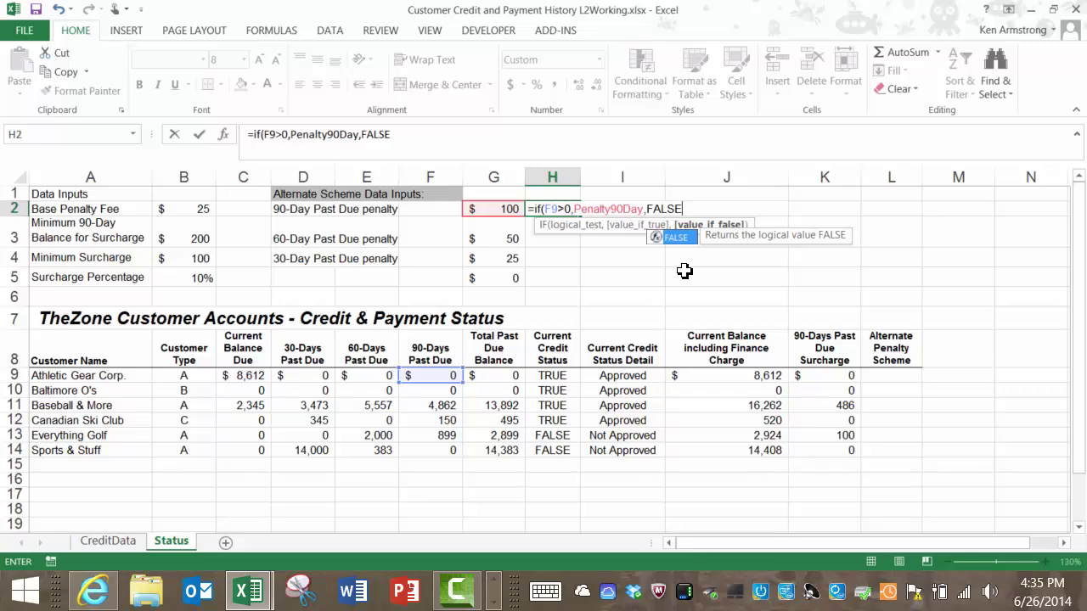
{"action": "type", "text": ")"}
{"action": "key", "text": "Return"}
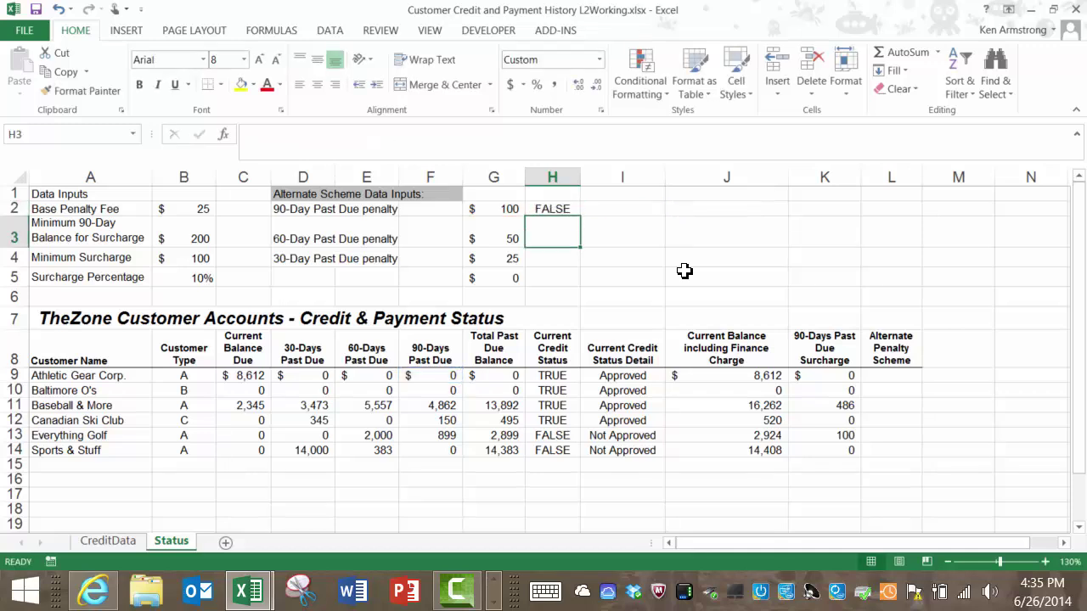
Enter =IF(E9>0,Penalty60Day,FALSE) in H3
{"action": "left_click", "coordinate": [518, 142]}
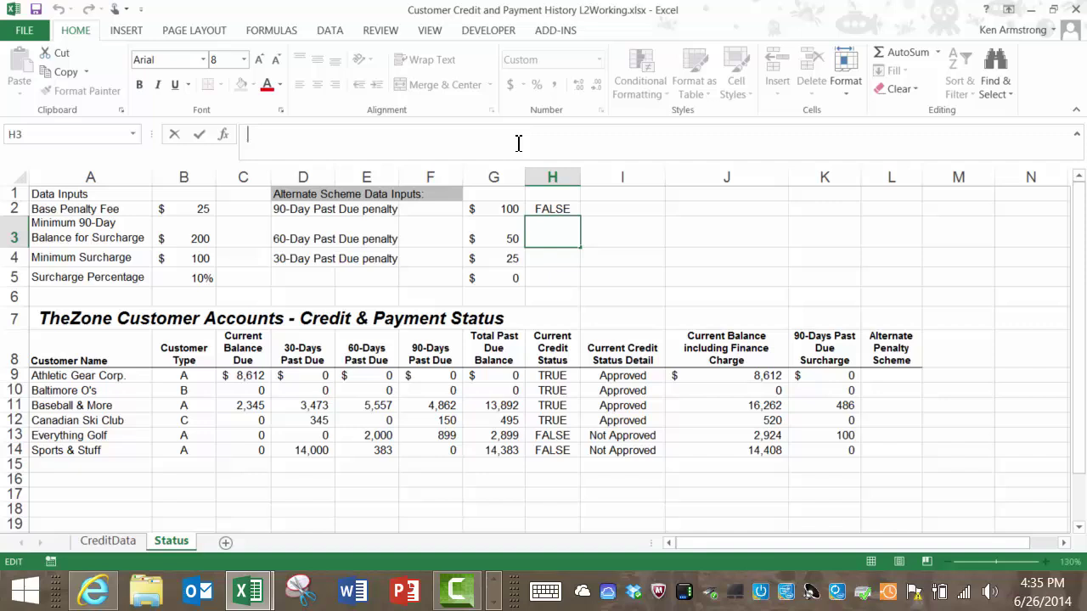
{"action": "type", "text": "=if("}
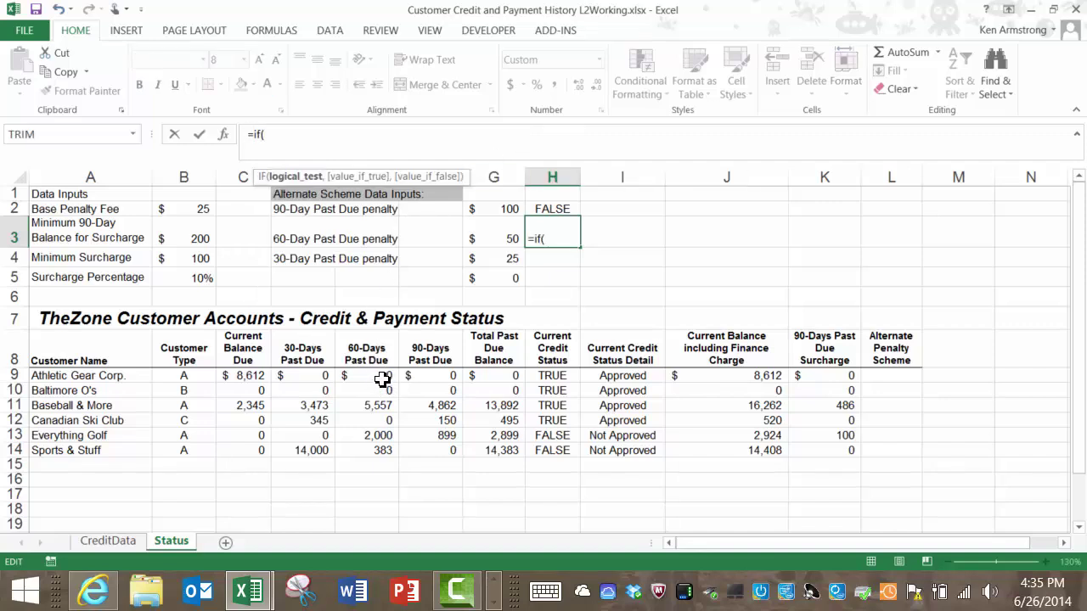
{"action": "left_click", "coordinate": [382, 376]}
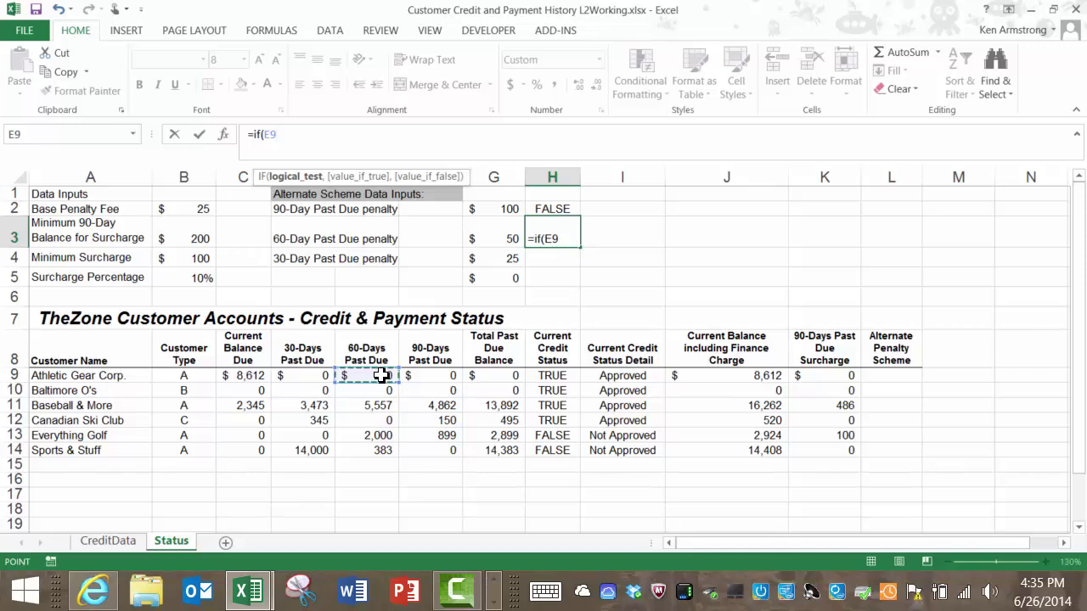
{"action": "type", "text": ">0,"}
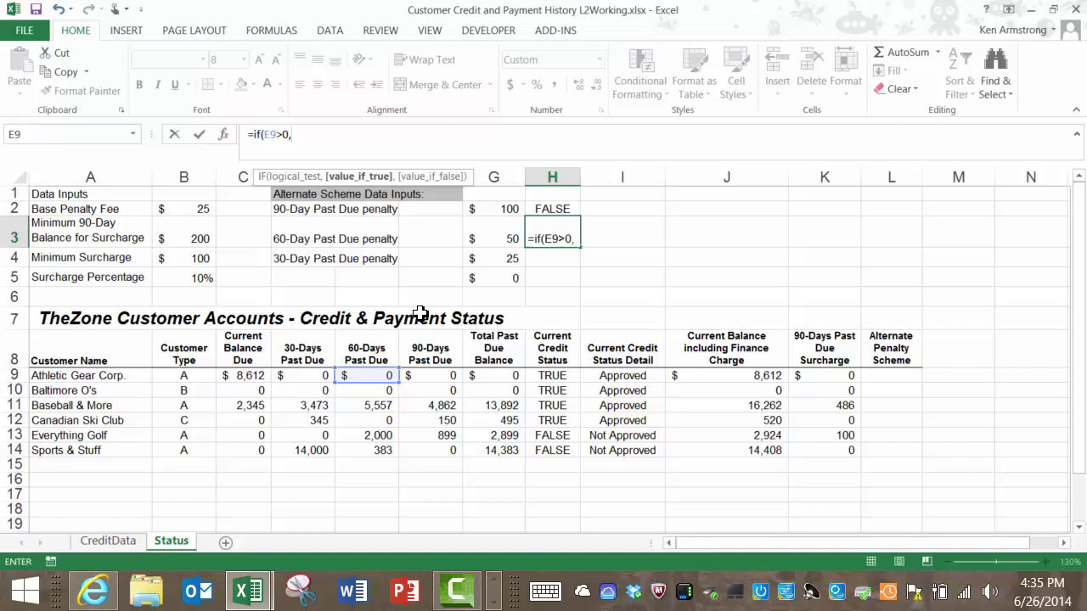
{"action": "left_click", "coordinate": [502, 234]}
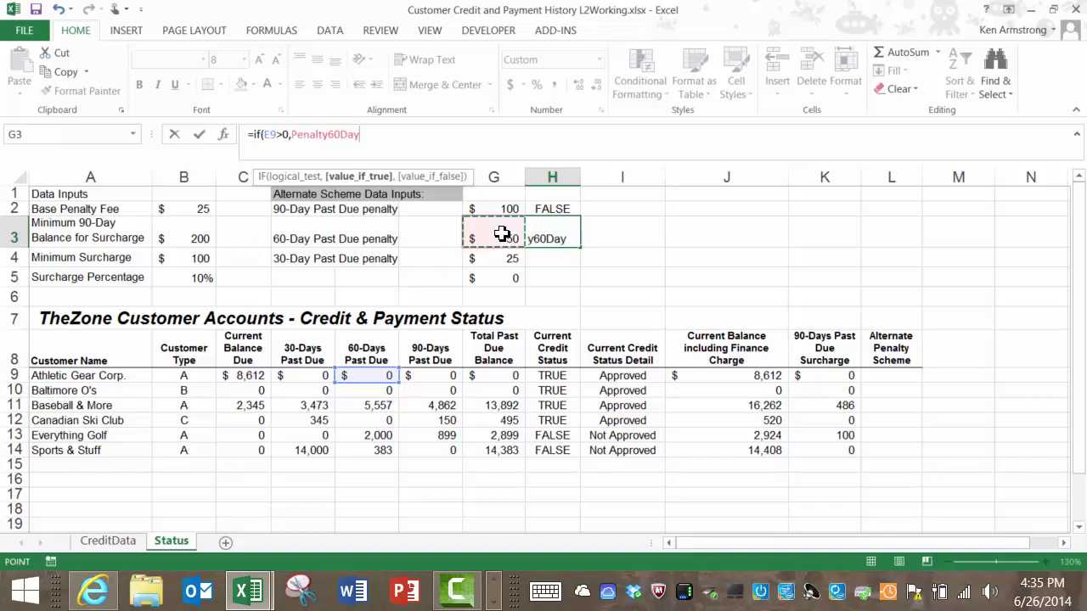
{"action": "type", "text": ","}
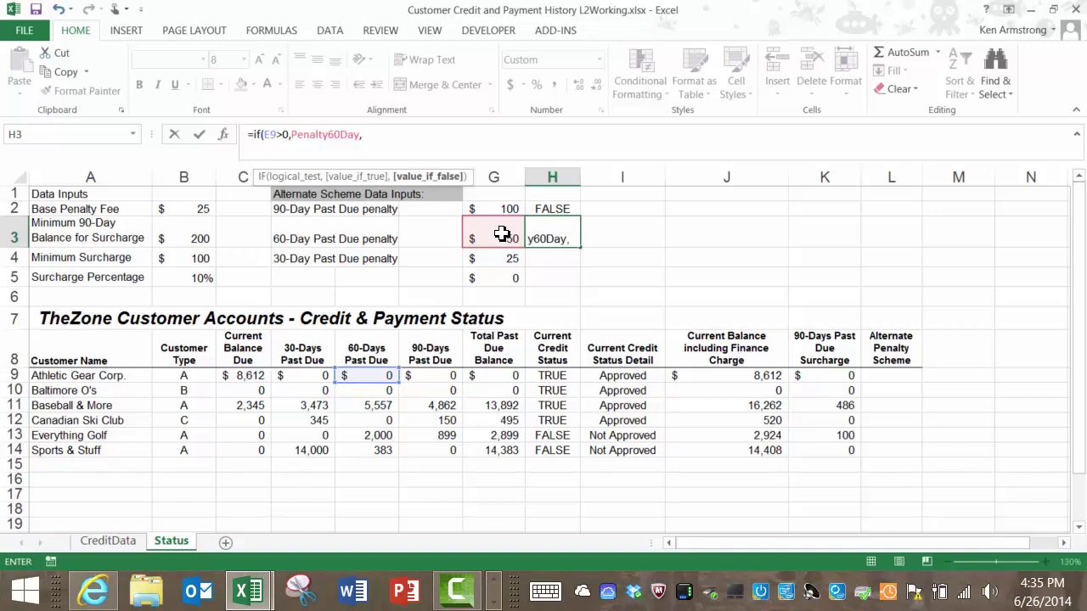
{"action": "type", "text": "FALSE"}
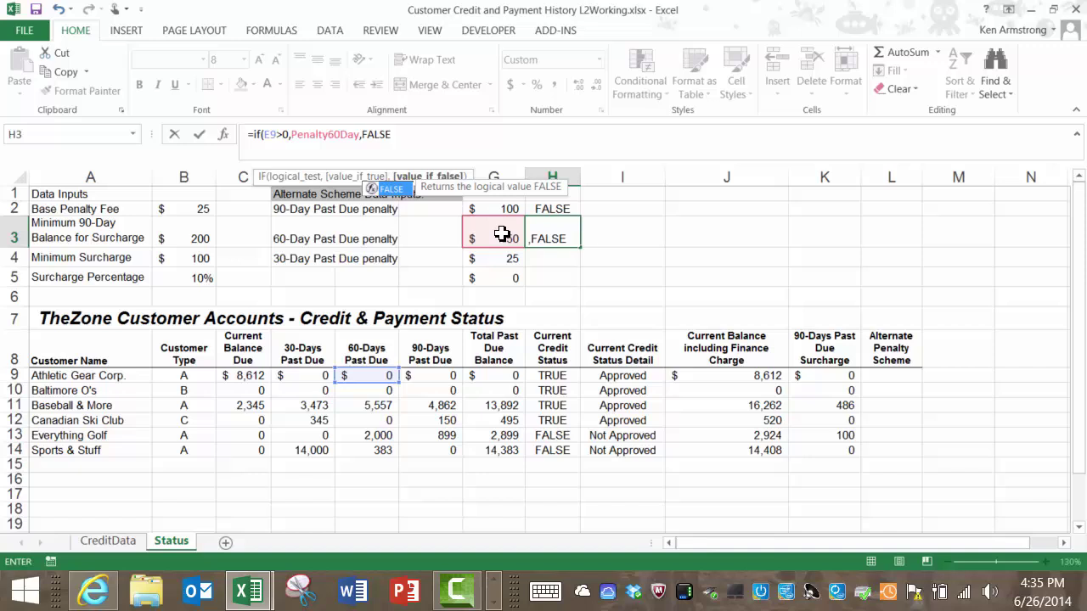
{"action": "type", "text": ")"}
{"action": "key", "text": "Return"}
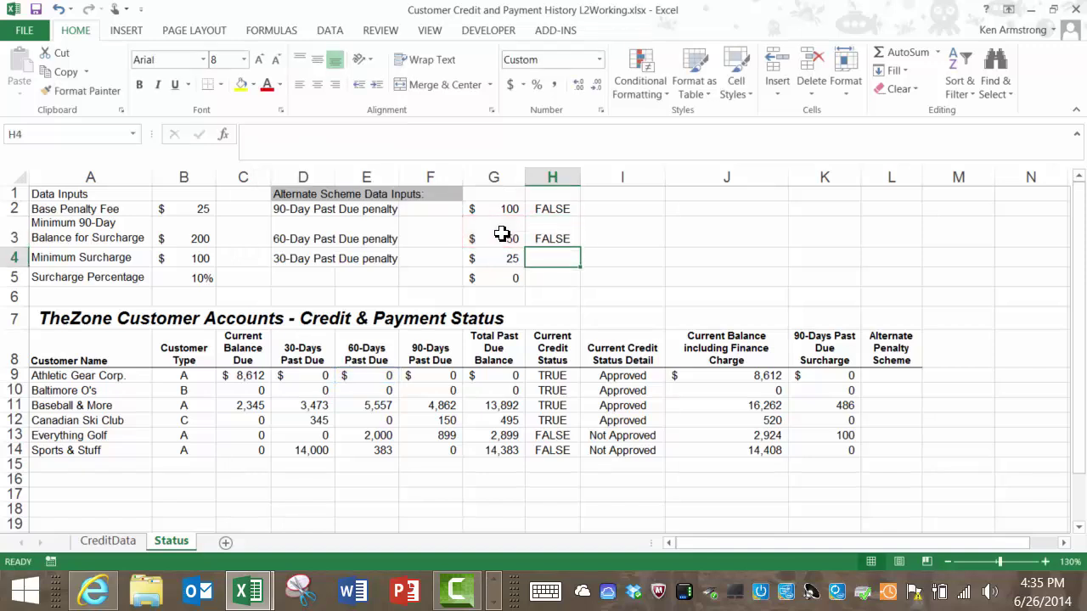
Enter =IF(D9>0,Penalty30Day,FALSE) in H4
{"action": "type", "text": "="}
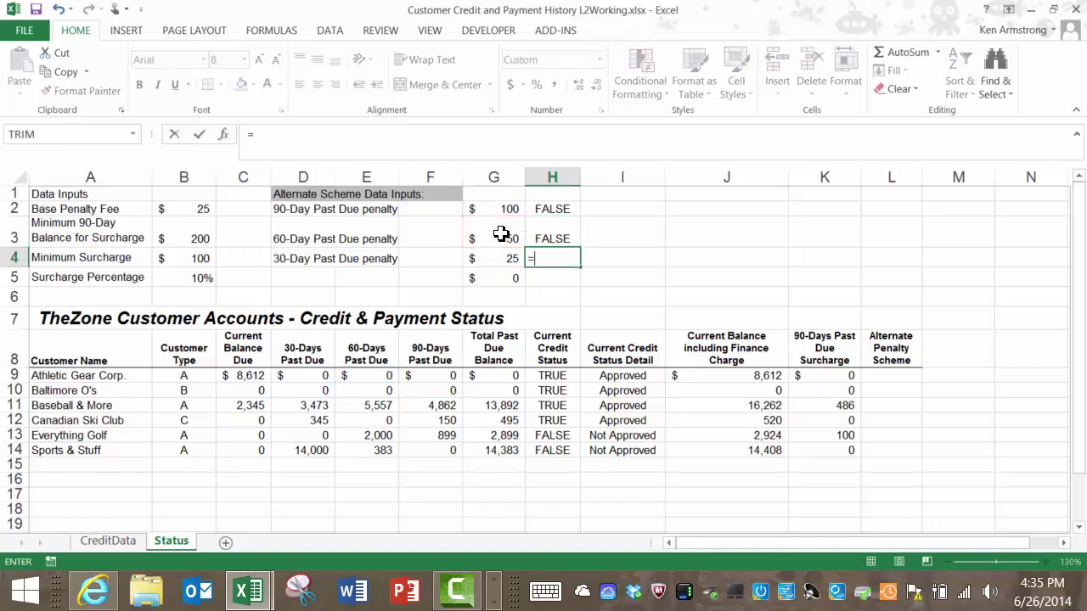
{"action": "type", "text": "i"}
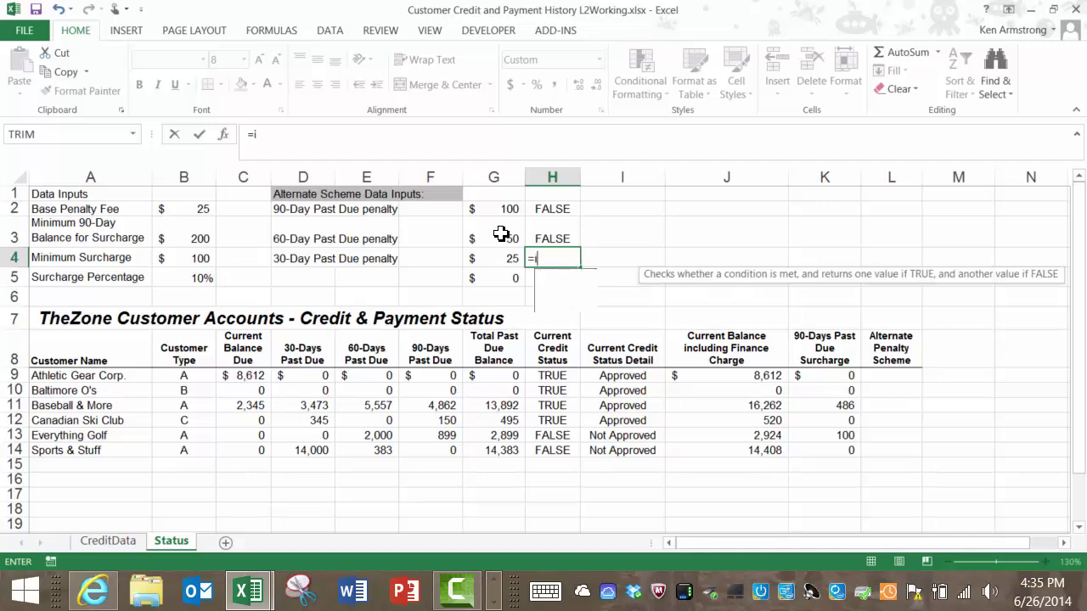
{"action": "type", "text": "f("}
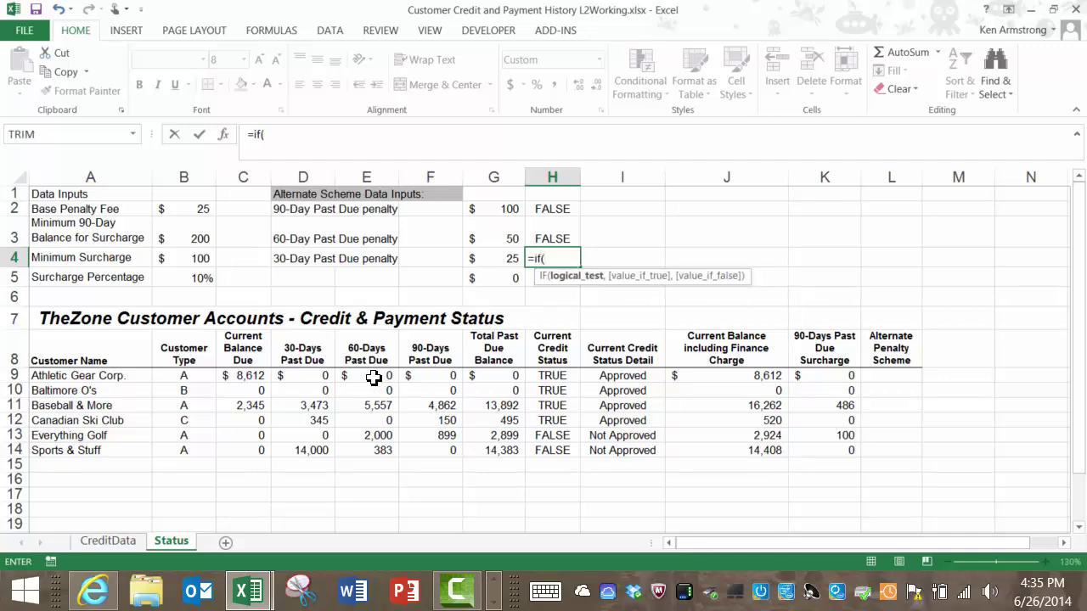
{"action": "left_click", "coordinate": [300, 376]}
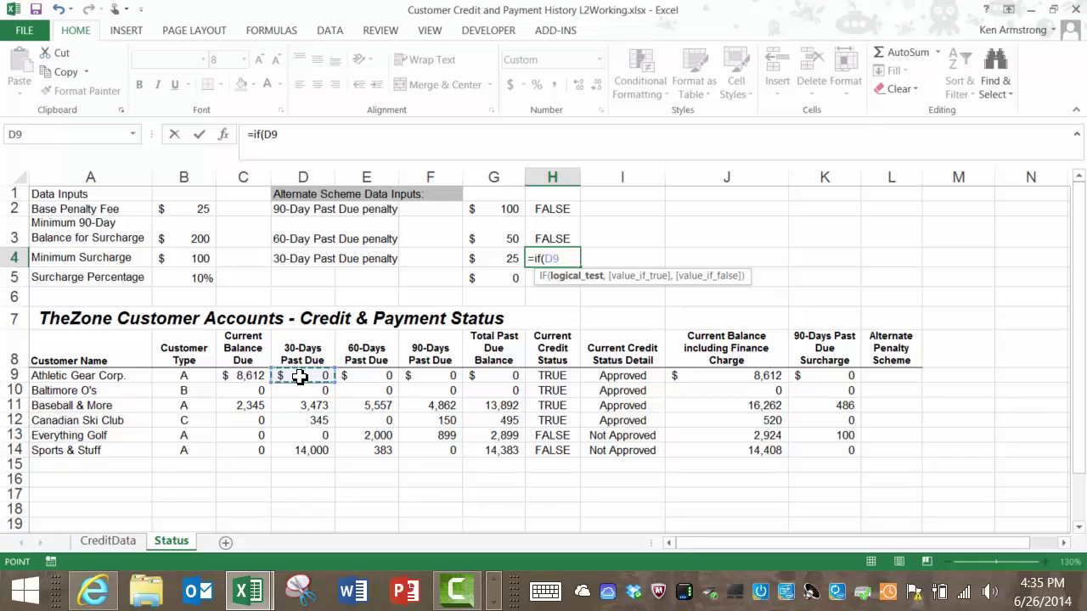
{"action": "type", "text": ">0,"}
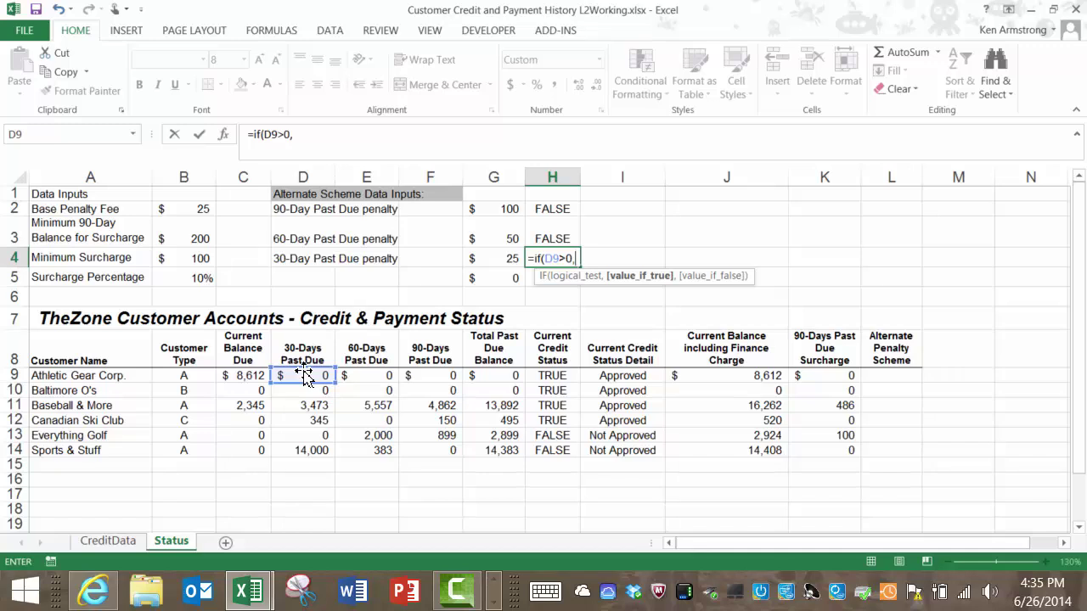
{"action": "left_click", "coordinate": [501, 258]}
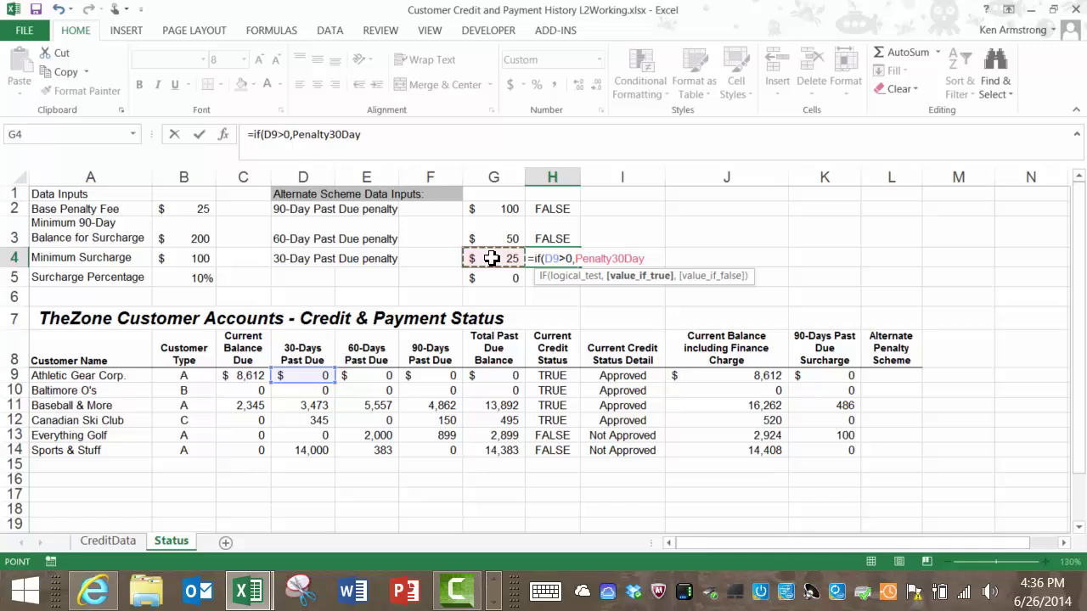
{"action": "type", "text": ","}
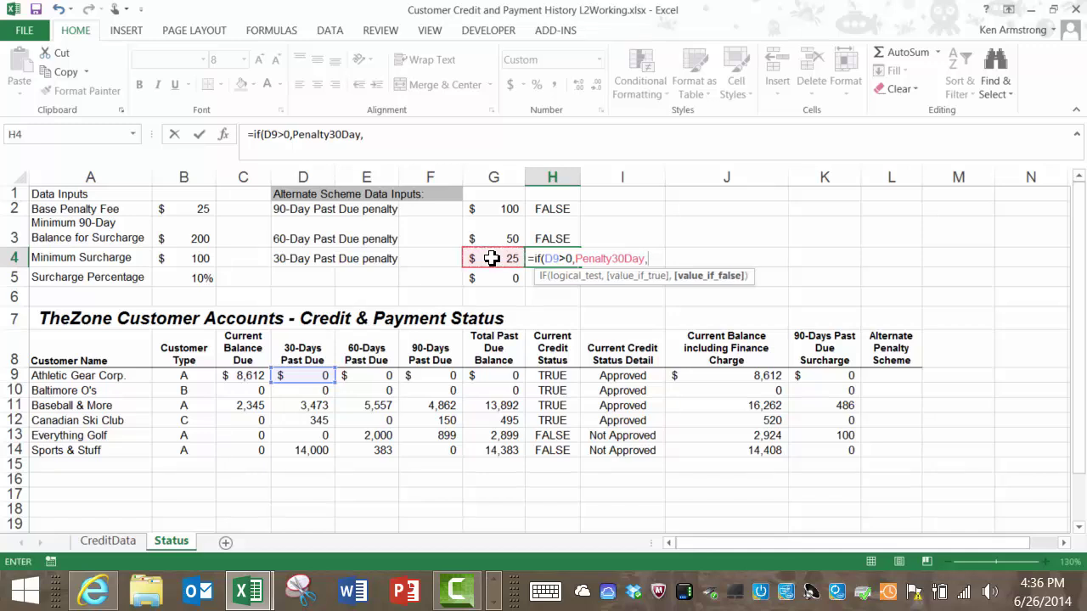
{"action": "type", "text": "fal"}
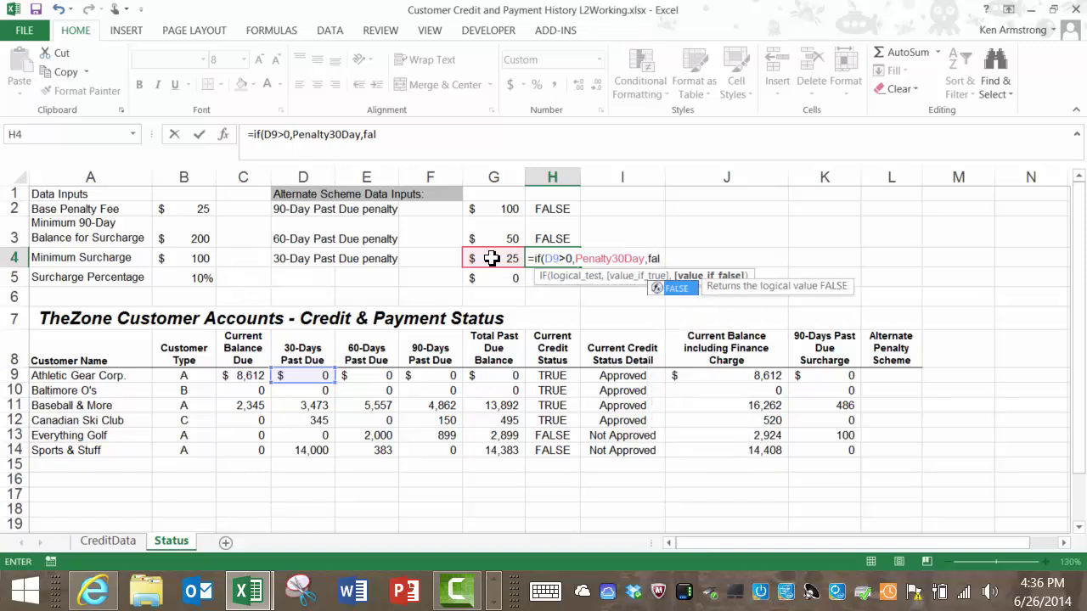
{"action": "key", "text": "Tab"}
{"action": "type", "text": ")"}
{"action": "key", "text": "Return"}
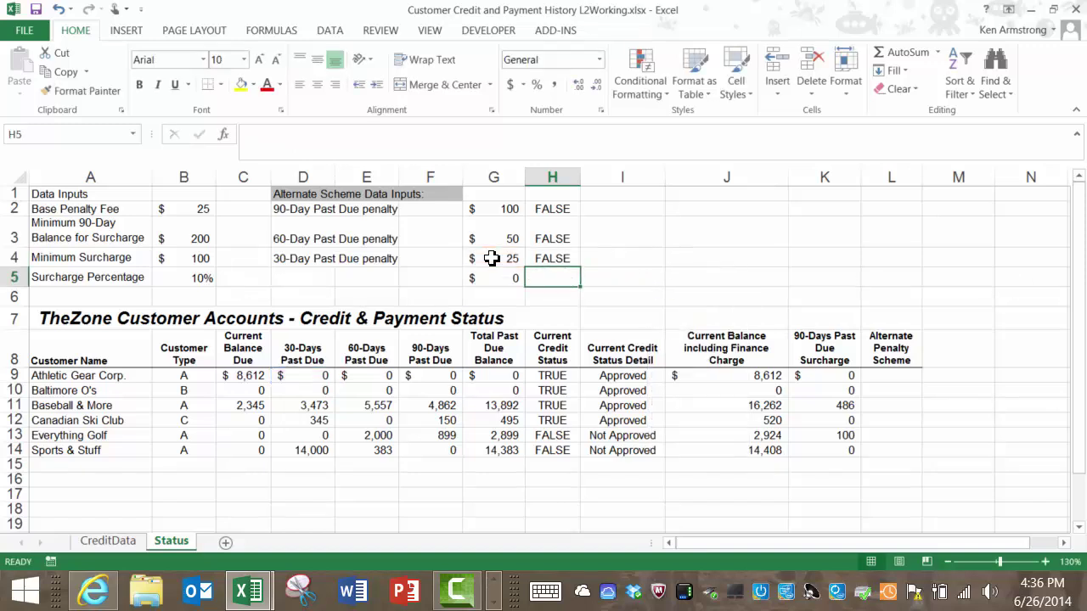
Enter a test value of 1 in F9, then undo it back to 0
{"action": "key", "text": "Up"}
{"action": "key", "text": "Down"}
{"action": "key", "text": "Down"}
{"action": "key", "text": "Down"}
{"action": "key", "text": "Down"}
{"action": "key", "text": "Down"}
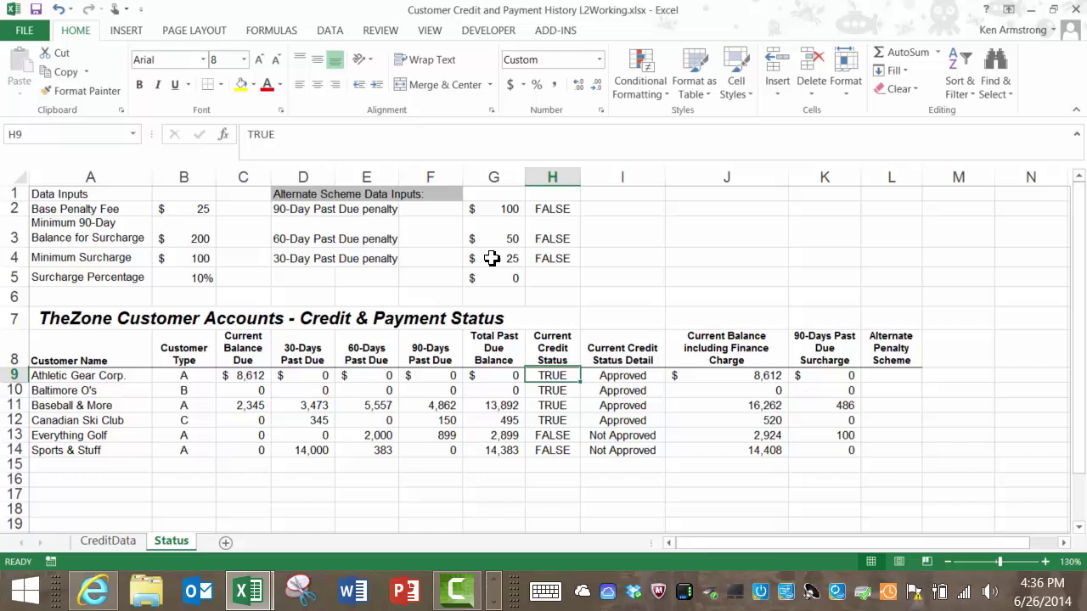
{"action": "key", "text": "Down"}
{"action": "key", "text": "Up"}
{"action": "key", "text": "Left"}
{"action": "key", "text": "Left"}
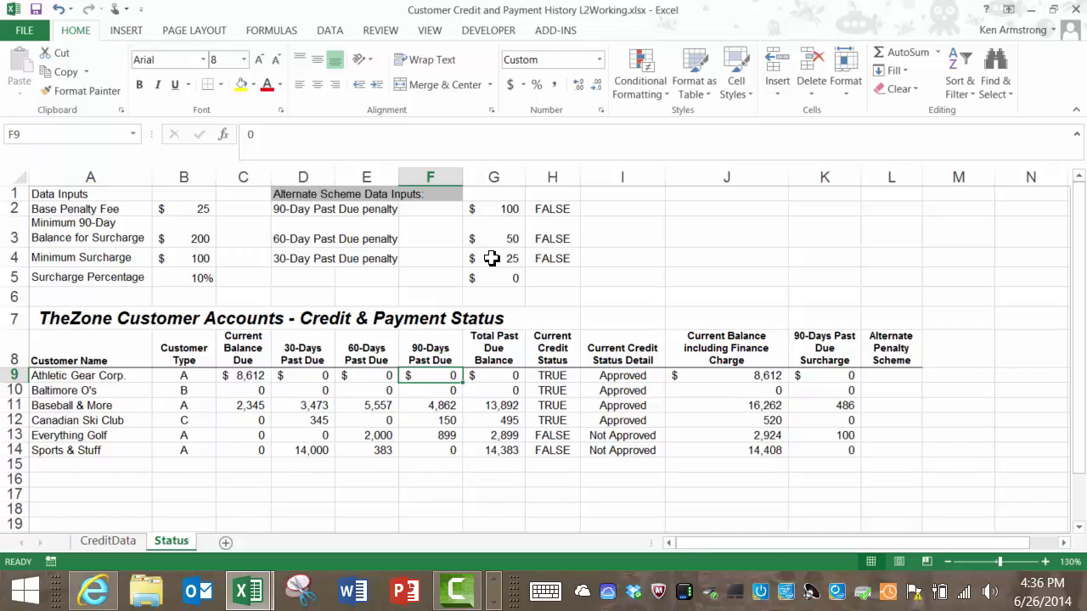
{"action": "type", "text": "1"}
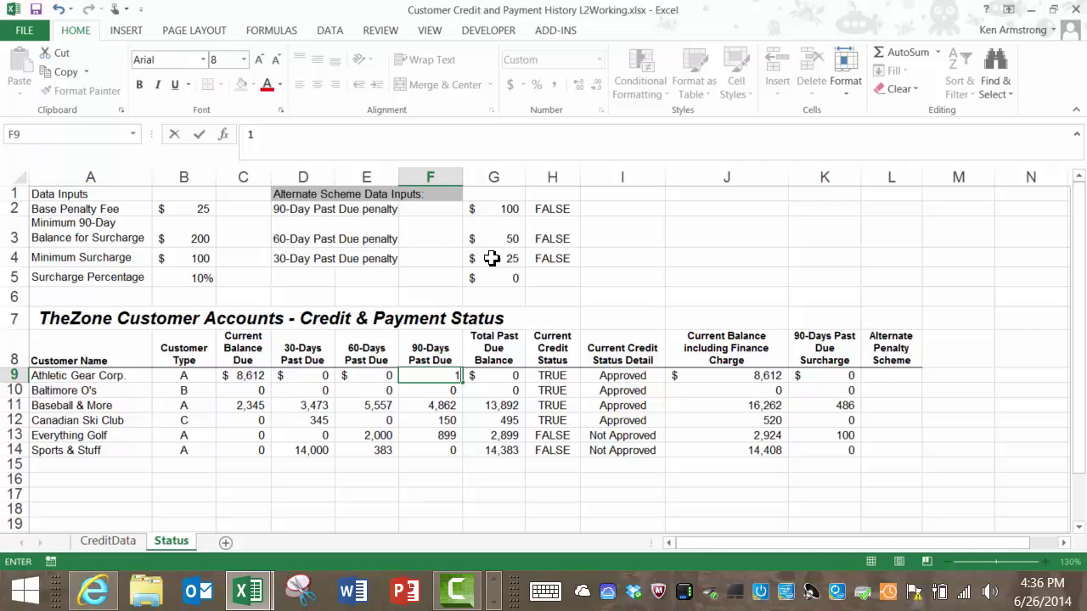
{"action": "key", "text": "Tab"}
{"action": "key", "text": "Left"}
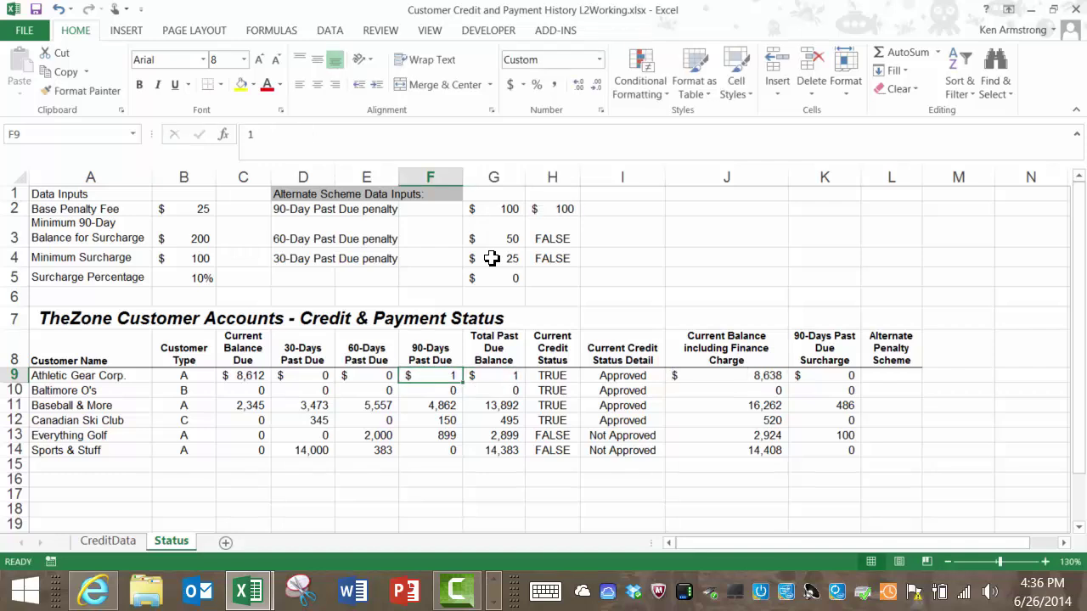
{"action": "key", "text": "ctrl+z"}
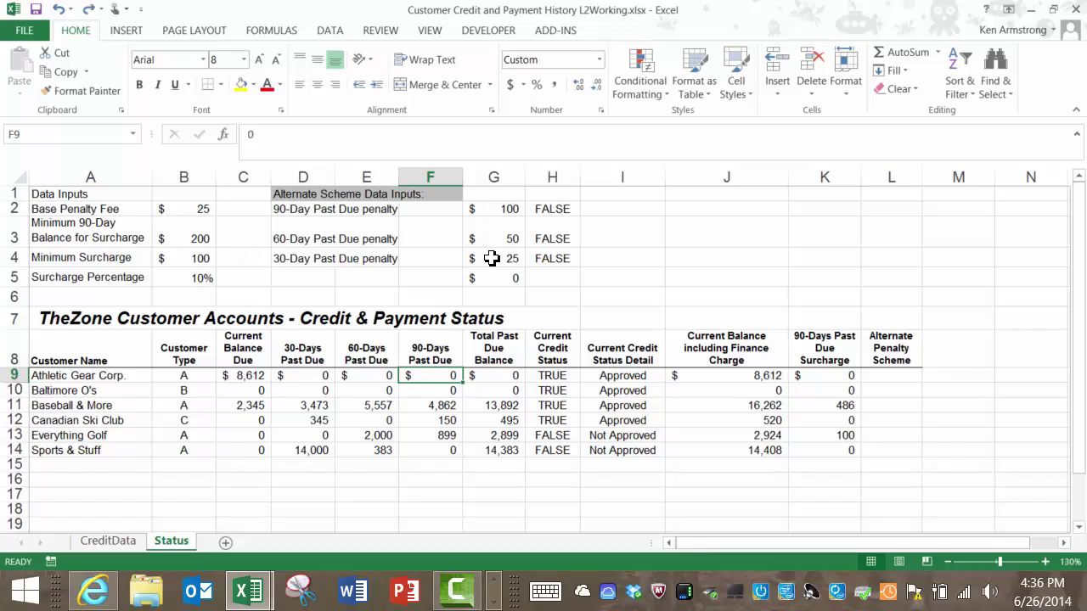
Test E9 and D9 with 1 in turn, undoing each back to 0
{"action": "key", "text": "Left"}
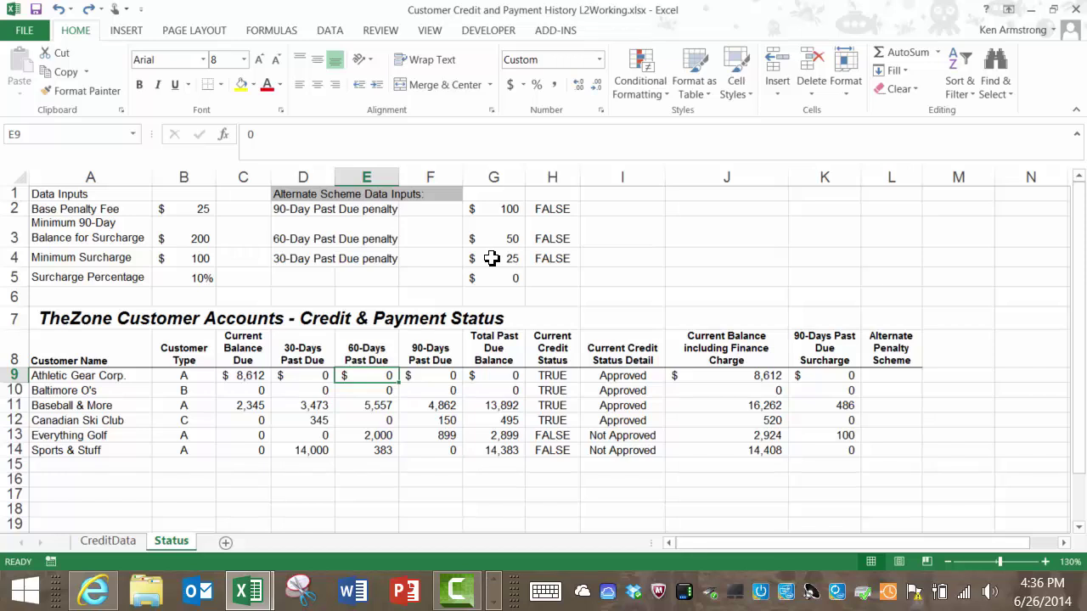
{"action": "type", "text": "1"}
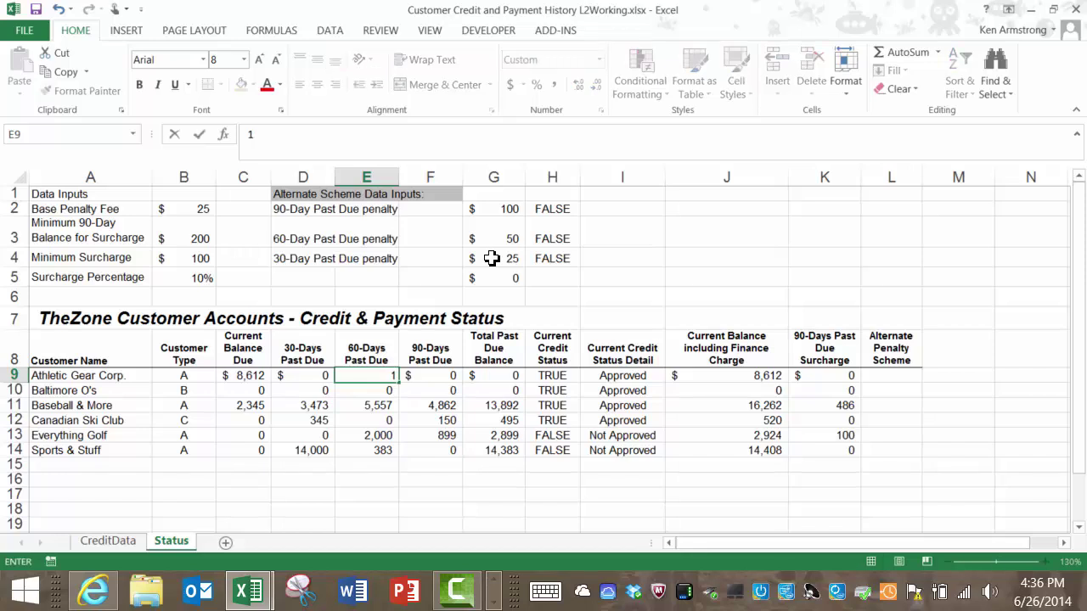
{"action": "key", "text": "Left"}
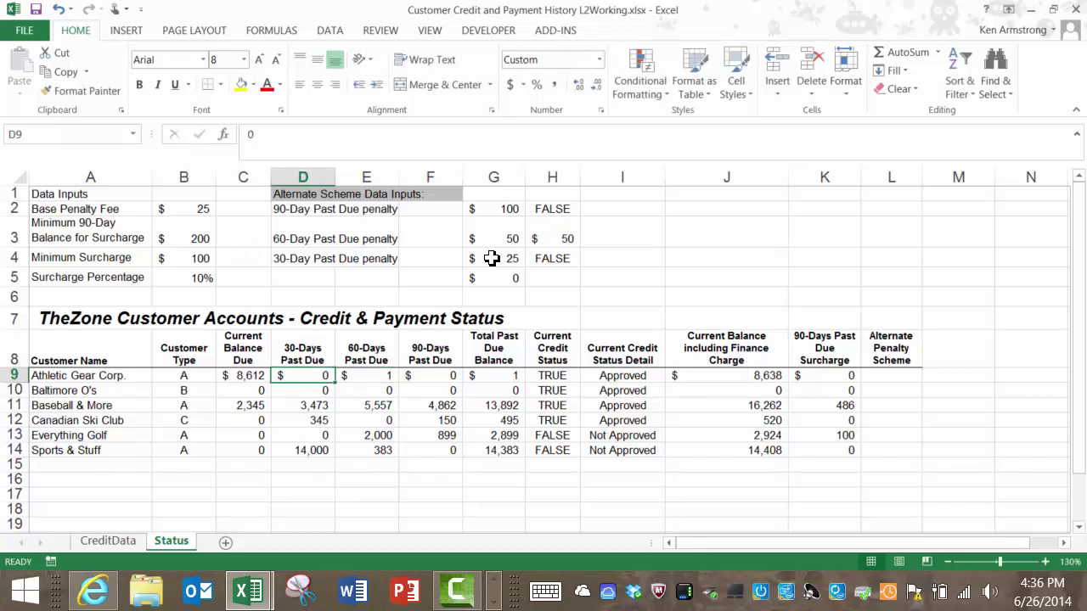
{"action": "key", "text": "ctrl+z"}
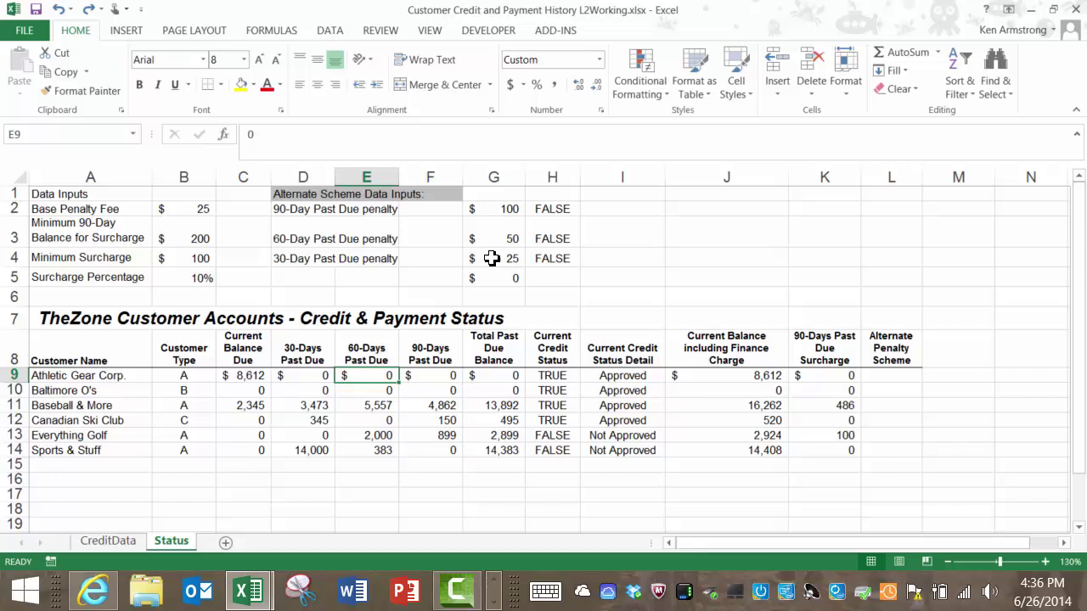
{"action": "key", "text": "Left"}
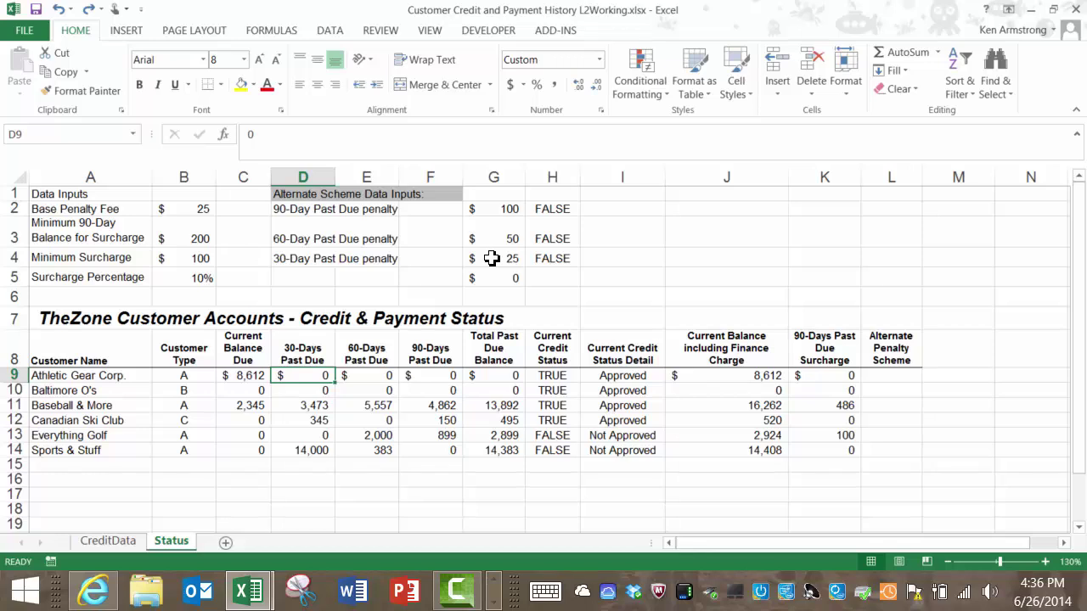
{"action": "type", "text": "1"}
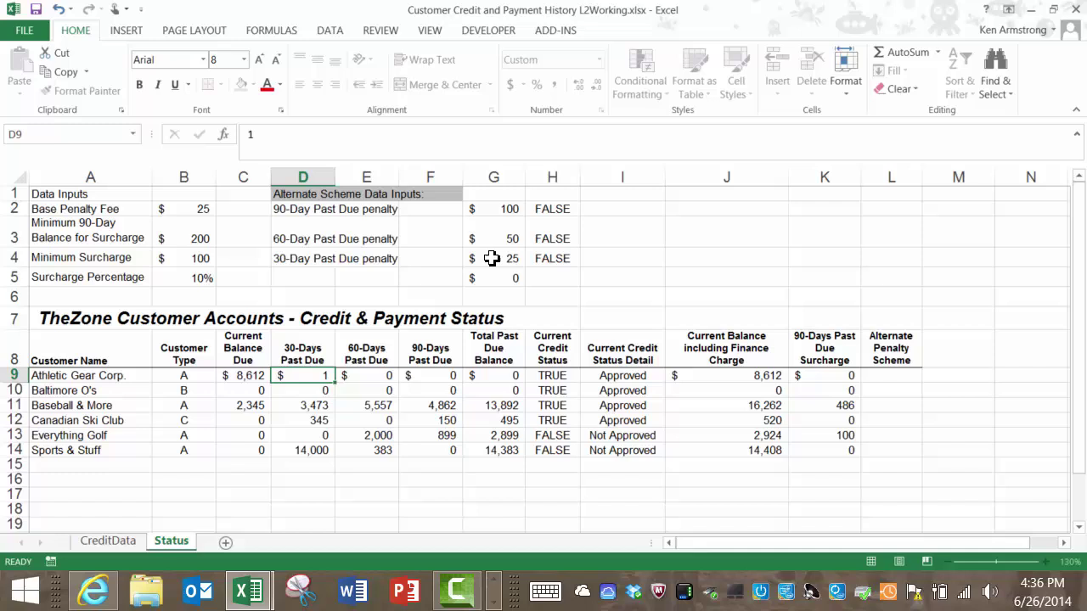
{"action": "key", "text": "Tab"}
{"action": "key", "text": "Left"}
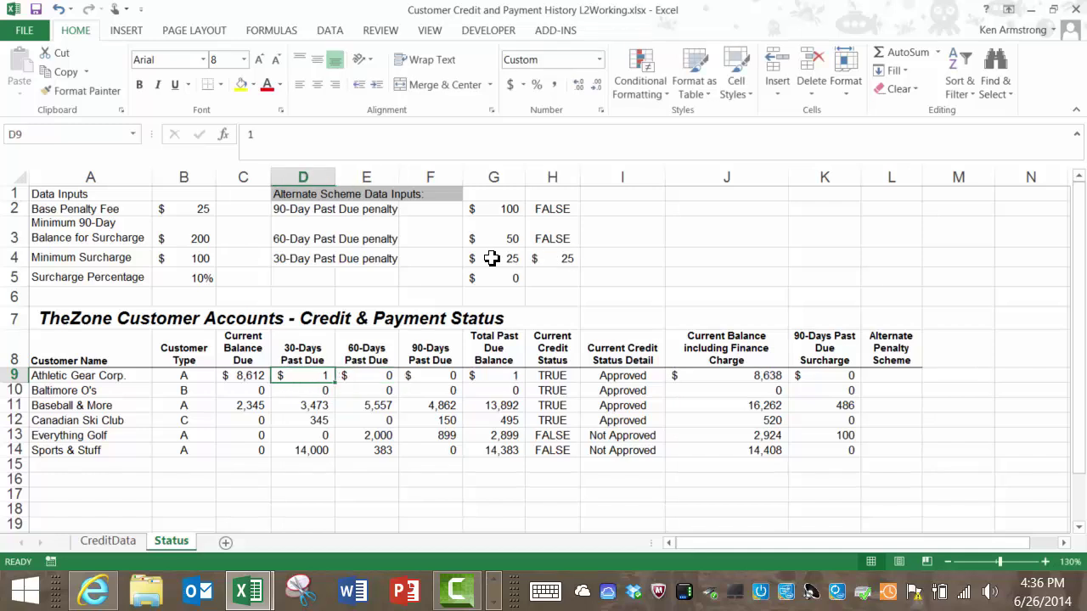
{"action": "key", "text": "ctrl+z"}
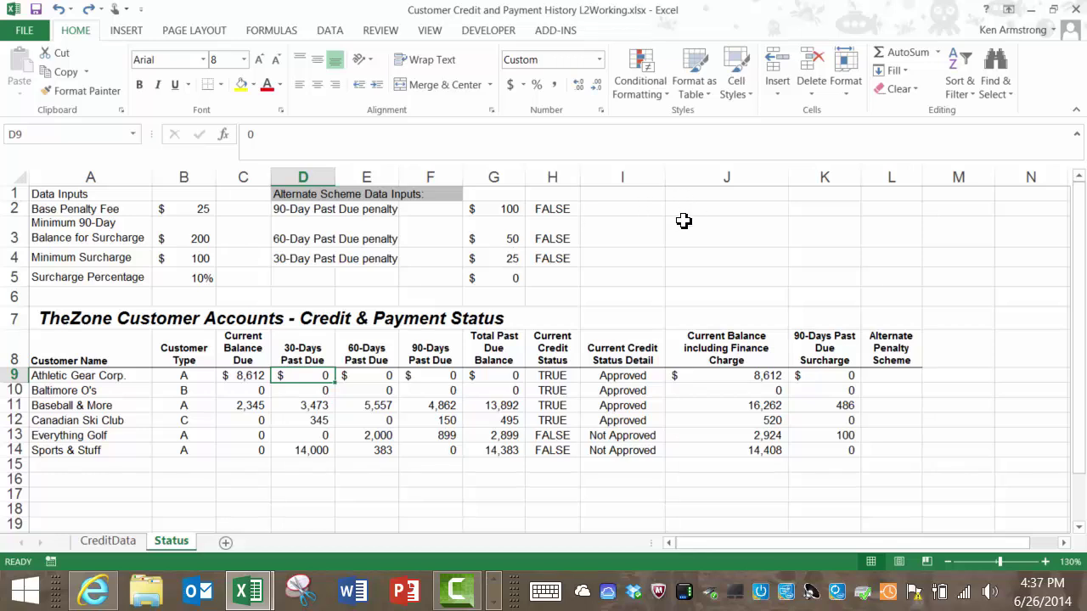
{"action": "left_click", "coordinate": [551, 209]}
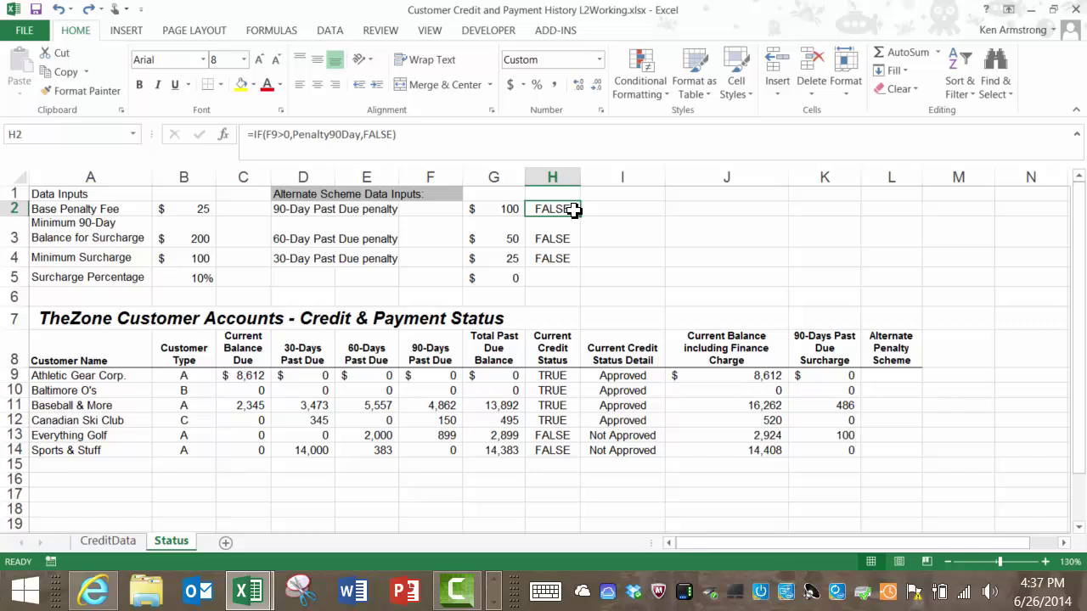
{"action": "left_click_drag", "start_coordinate": [561, 213], "coordinate": [553, 260]}
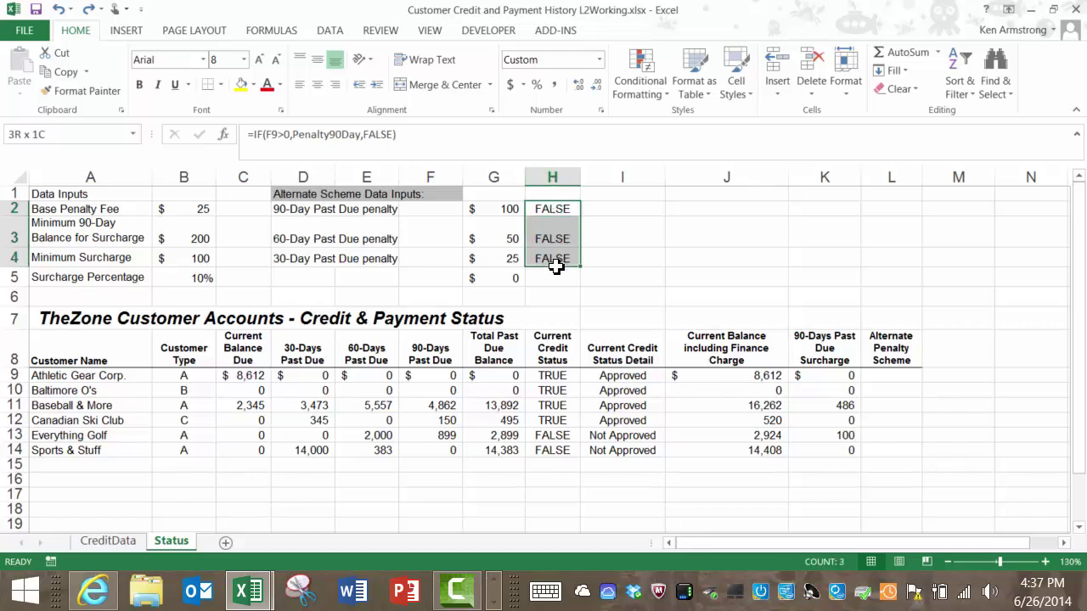
{"action": "left_click", "coordinate": [557, 210]}
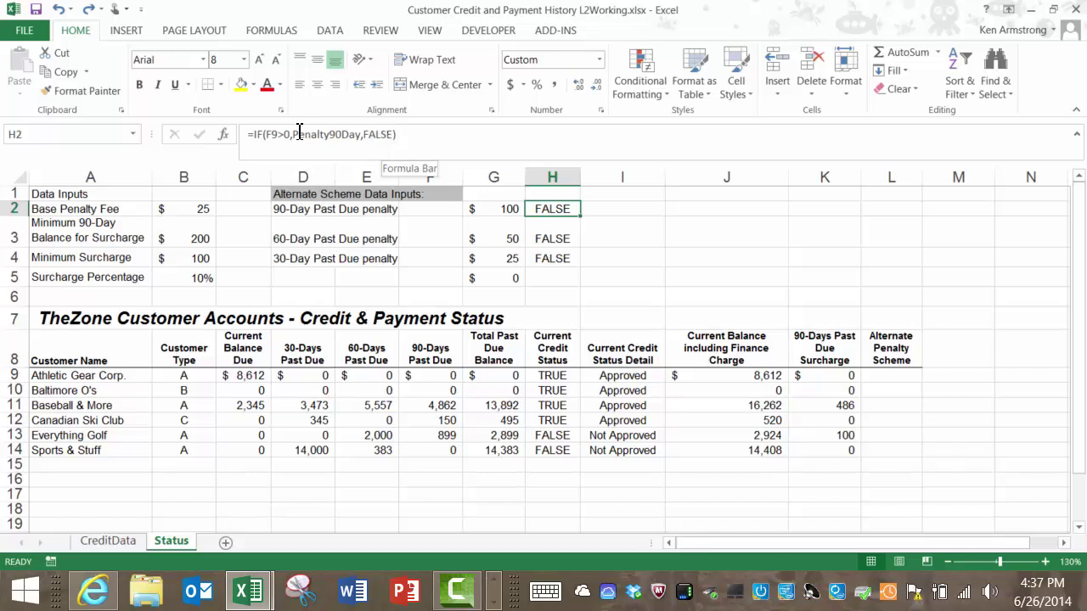
{"action": "left_click", "coordinate": [312, 211]}
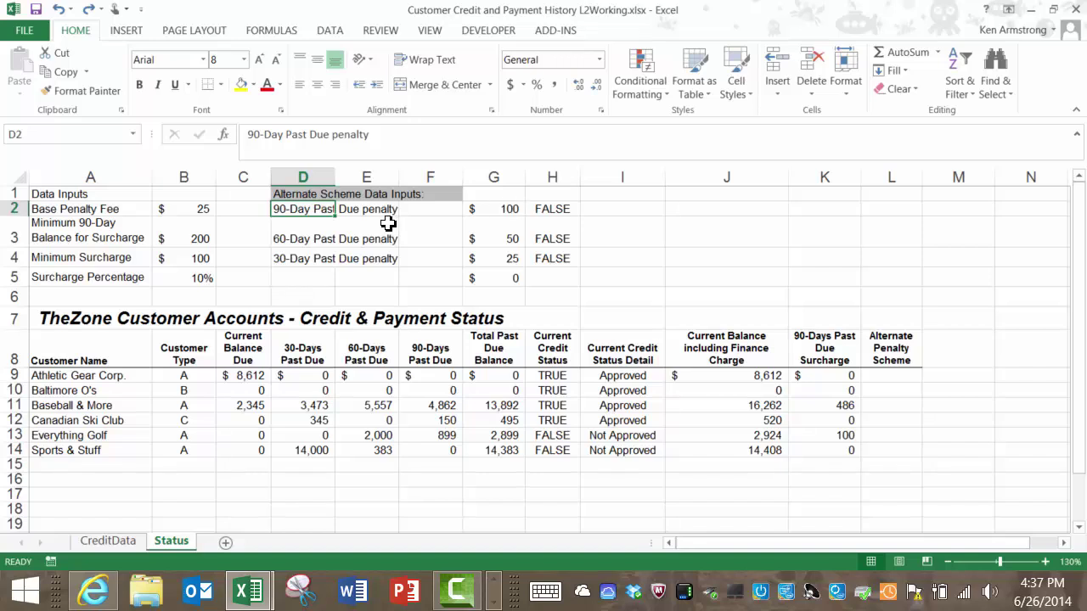
{"action": "left_click", "coordinate": [507, 211]}
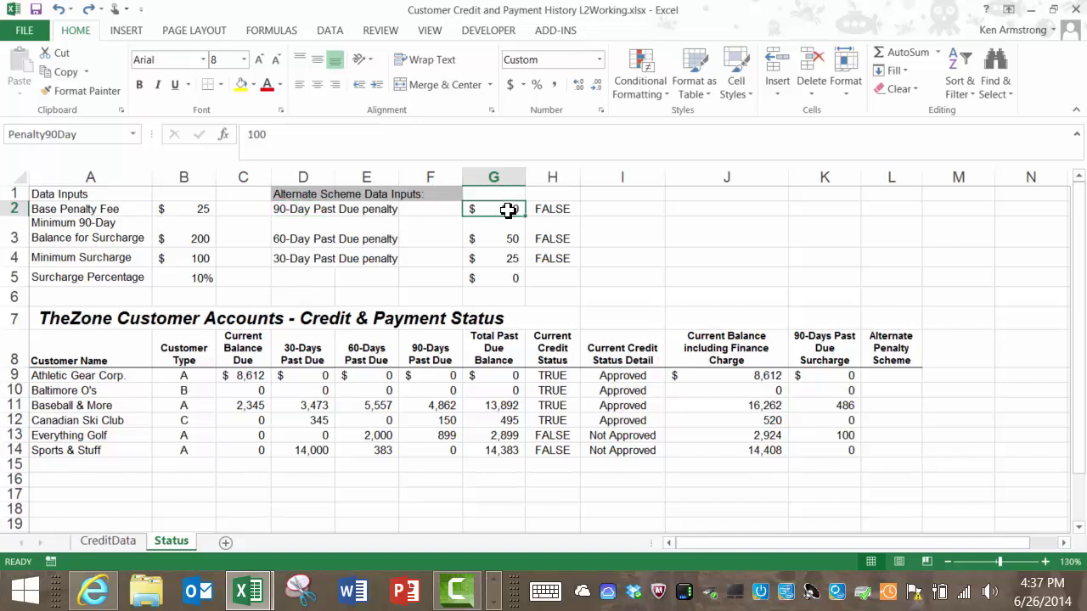
{"action": "left_click", "coordinate": [560, 211]}
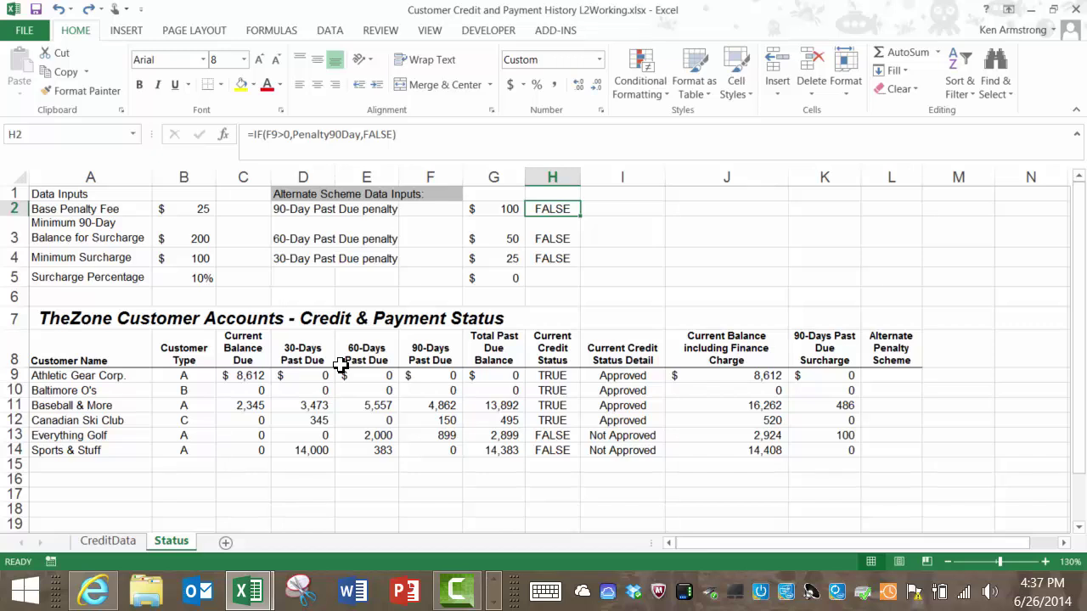
{"action": "left_click", "coordinate": [506, 281]}
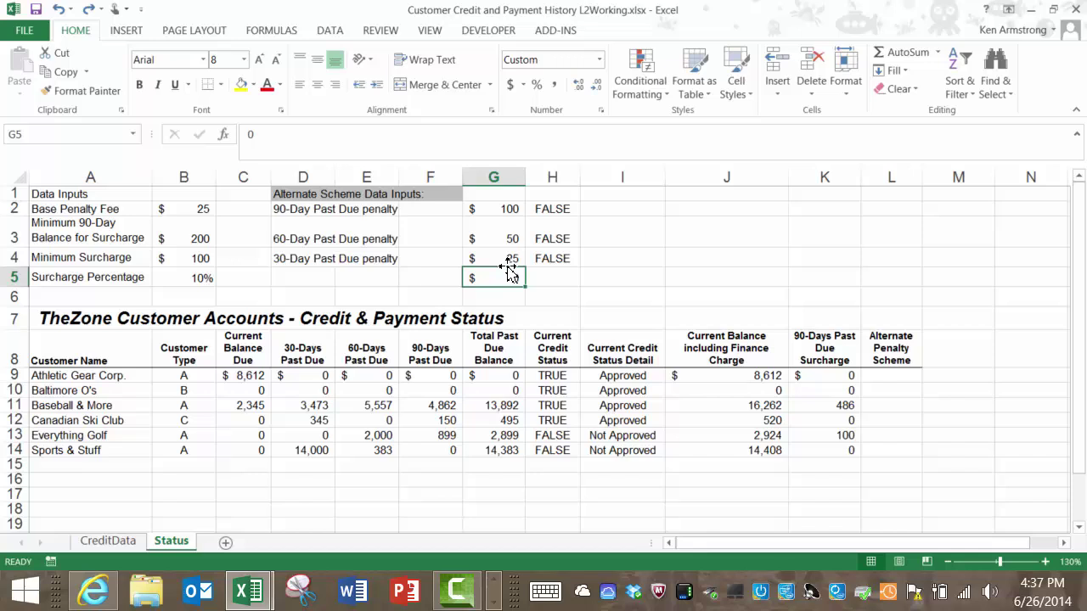
{"action": "left_click", "coordinate": [507, 258]}
{"action": "left_click", "coordinate": [501, 276]}
{"action": "left_click_drag", "start_coordinate": [551, 210], "coordinate": [560, 253]}
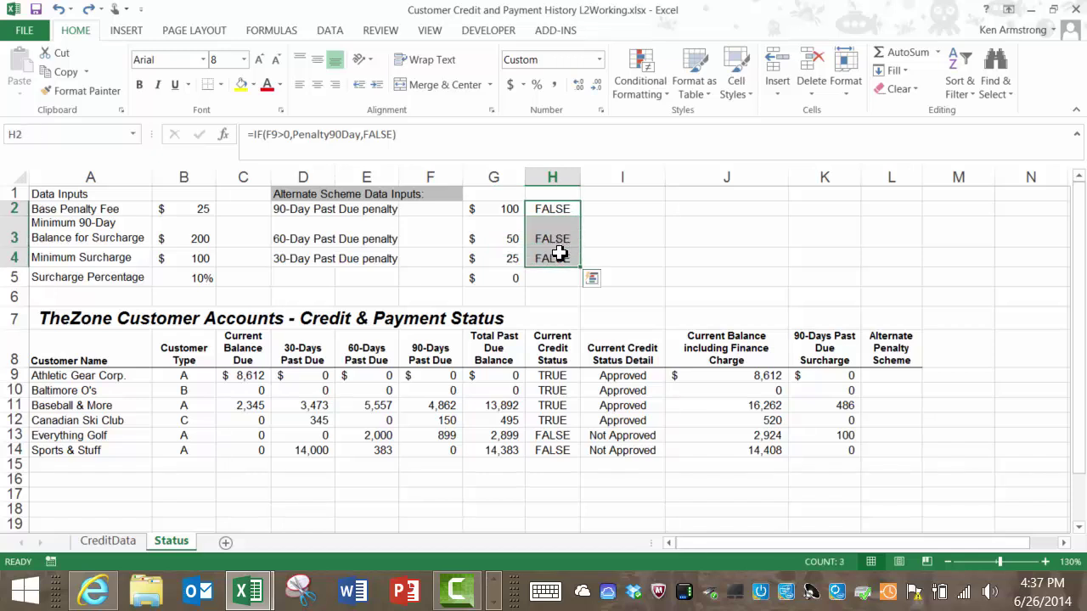
{"action": "left_click", "coordinate": [499, 281]}
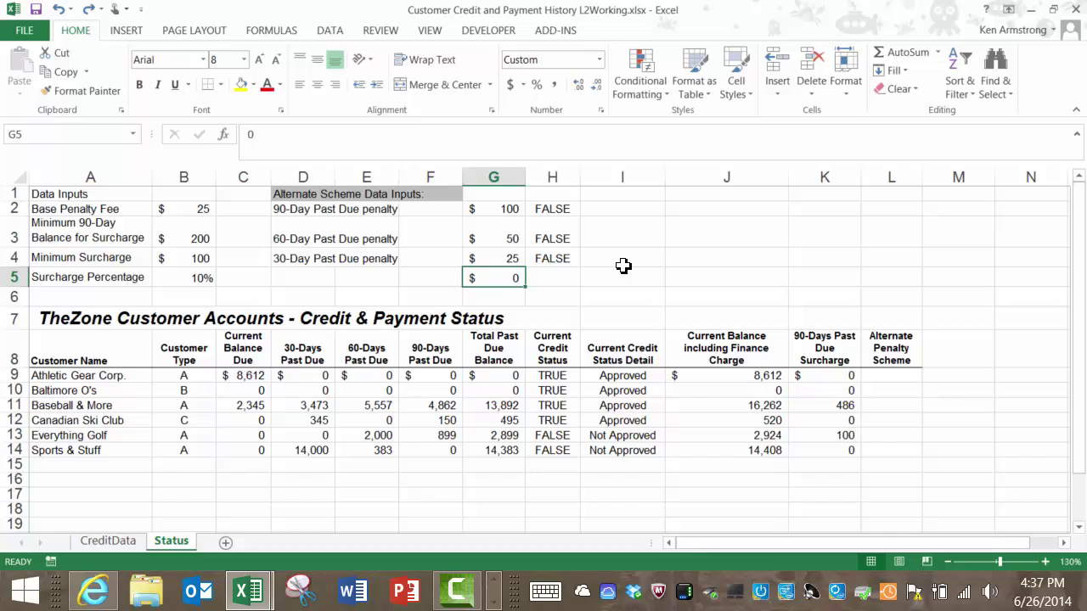
{"action": "left_click", "coordinate": [562, 207]}
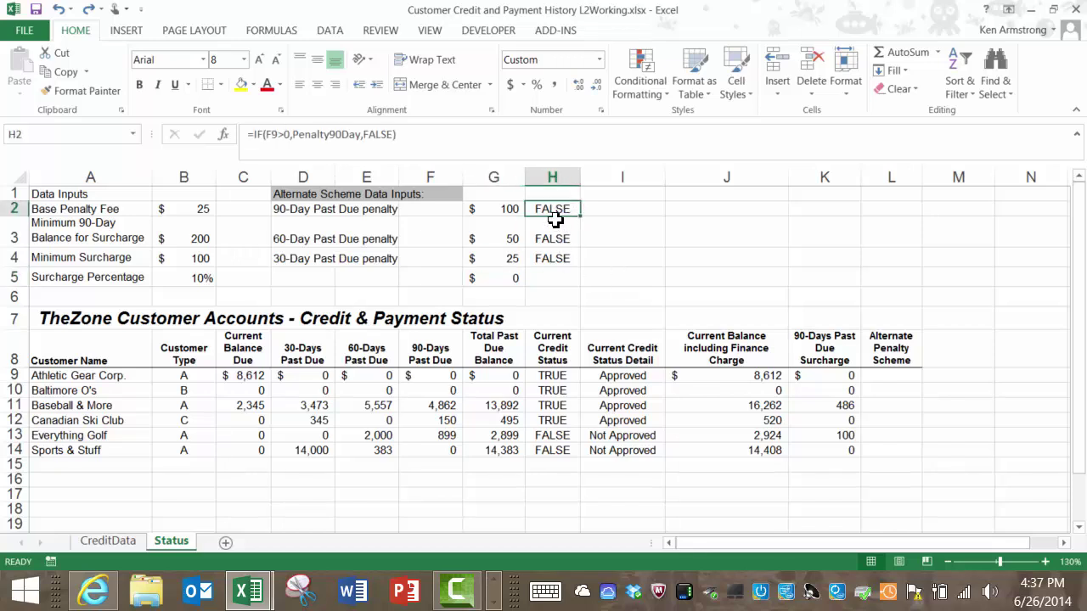
Select the FALSE argument in H2's =IF(F9>0,Penalty90Day,FALSE) formula, then return to H2
{"action": "left_click", "coordinate": [286, 136]}
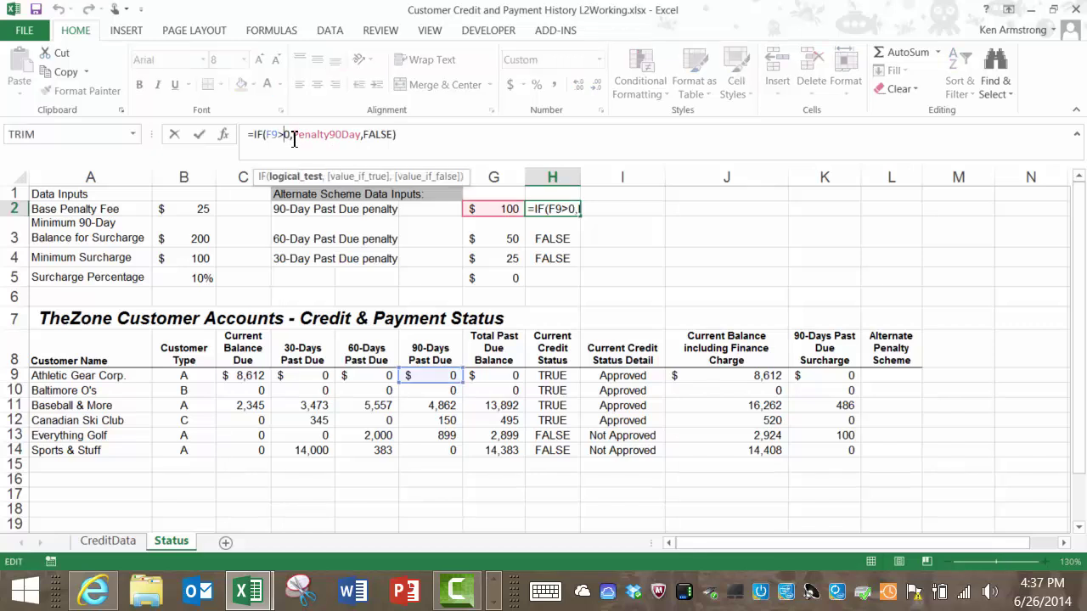
{"action": "left_click", "coordinate": [335, 136]}
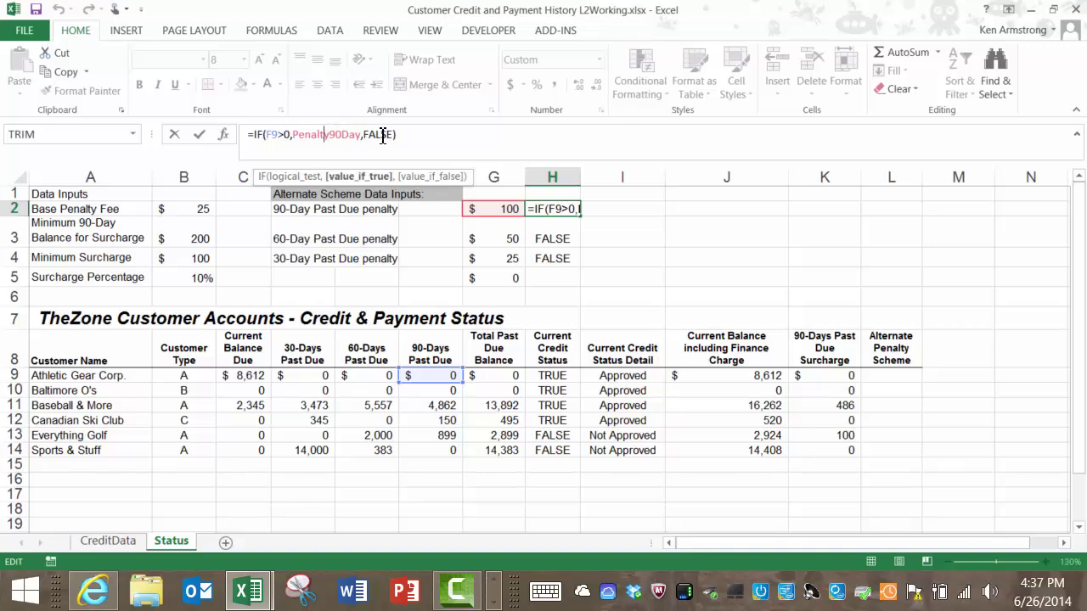
{"action": "left_click", "coordinate": [382, 135]}
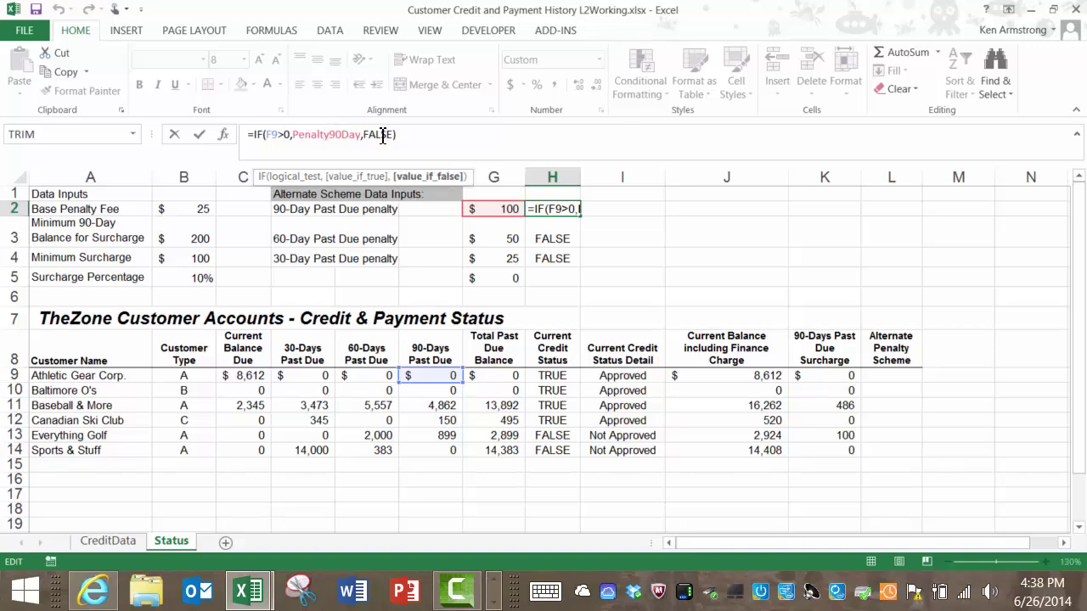
{"action": "double_click", "coordinate": [382, 136]}
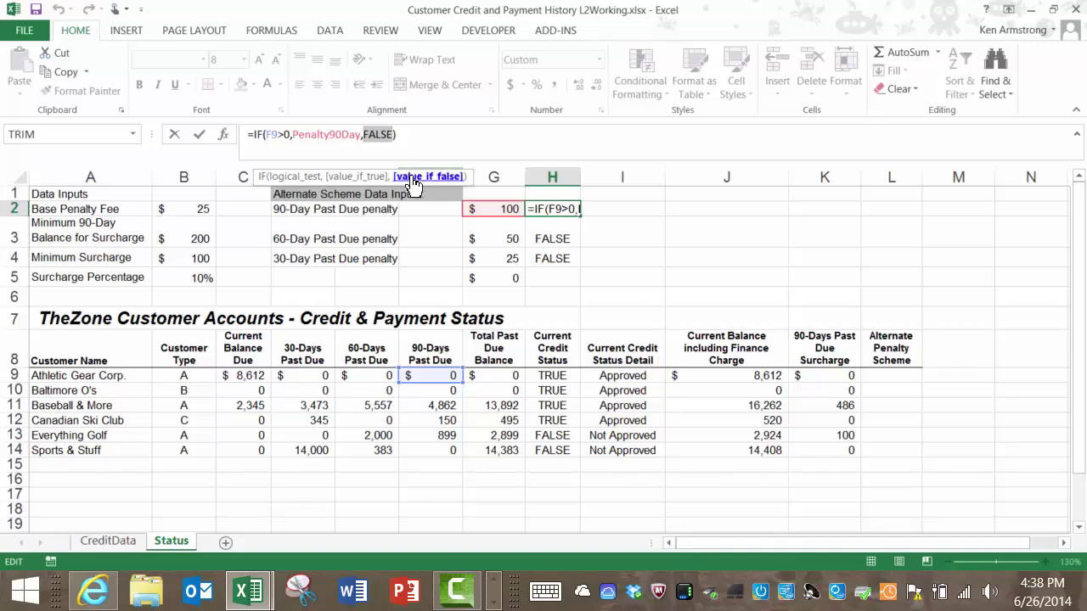
{"action": "left_click", "coordinate": [394, 134]}
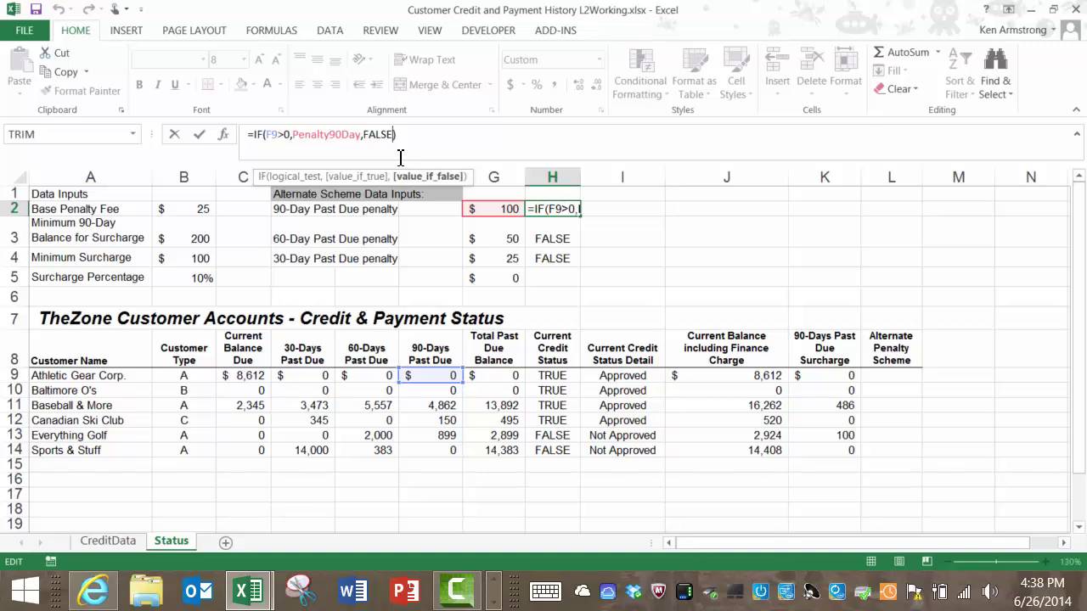
{"action": "key", "text": "Left"}
{"action": "key", "text": "shift+Left"}
{"action": "key", "text": "shift+Left"}
{"action": "key", "text": "shift+Left"}
{"action": "key", "text": "shift+Left"}
{"action": "key", "text": "shift+Left"}
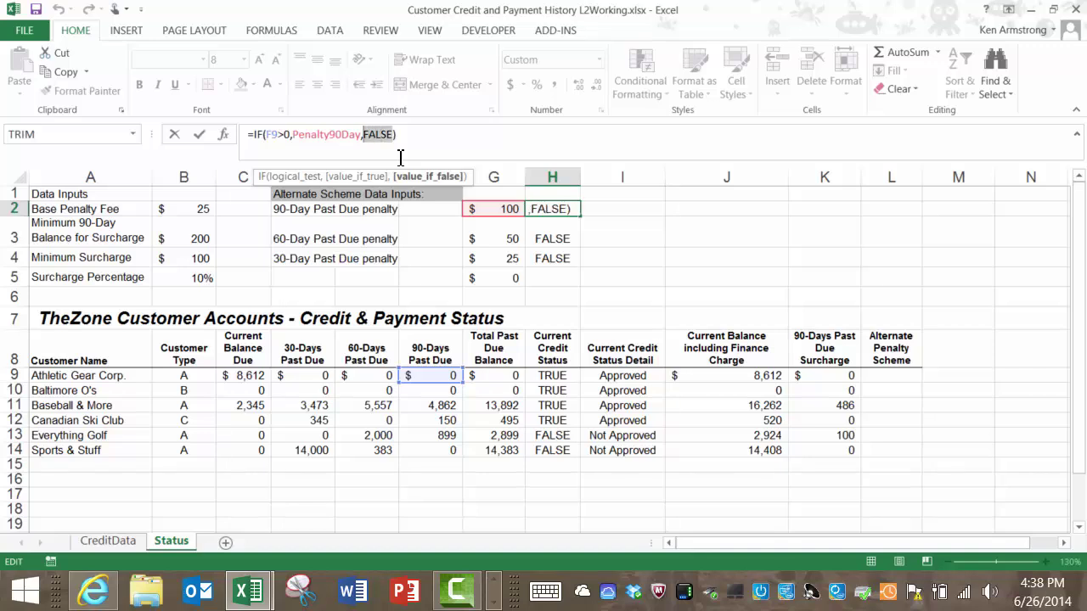
{"action": "key", "text": "ctrl+Return"}
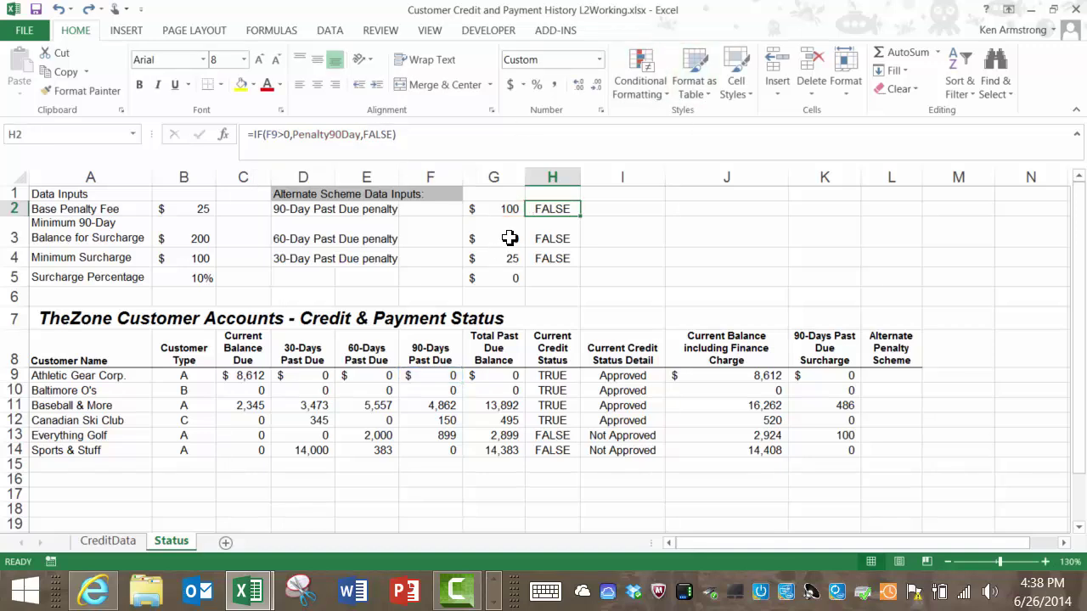
{"action": "left_click", "coordinate": [554, 238]}
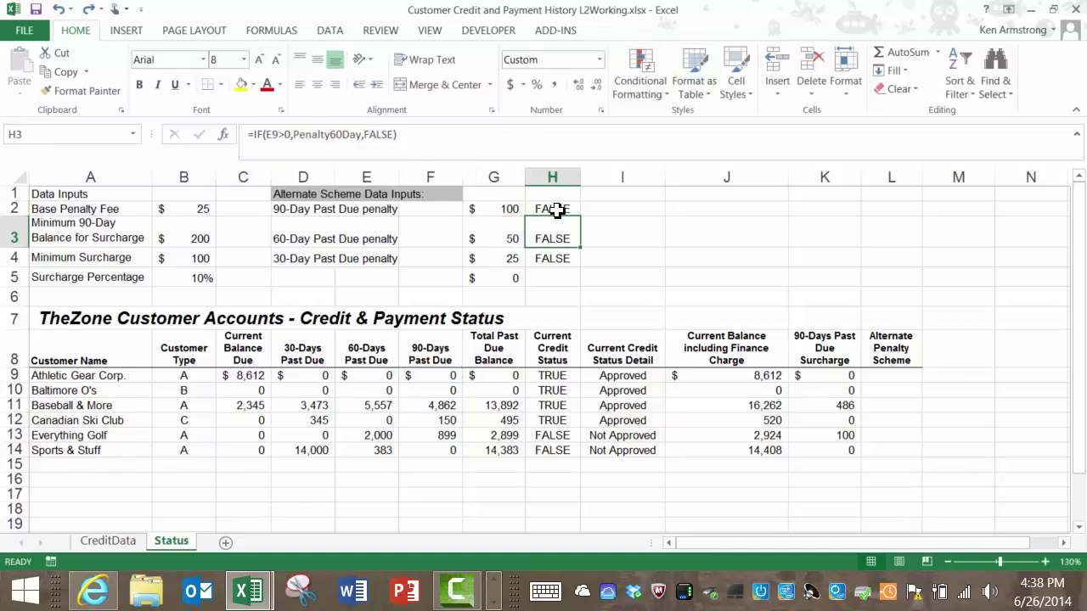
{"action": "left_click", "coordinate": [556, 211]}
Replace FALSE in H2's formula with IF(E9>0,Penalty60Day, as the second test
{"action": "double_click", "coordinate": [386, 134]}
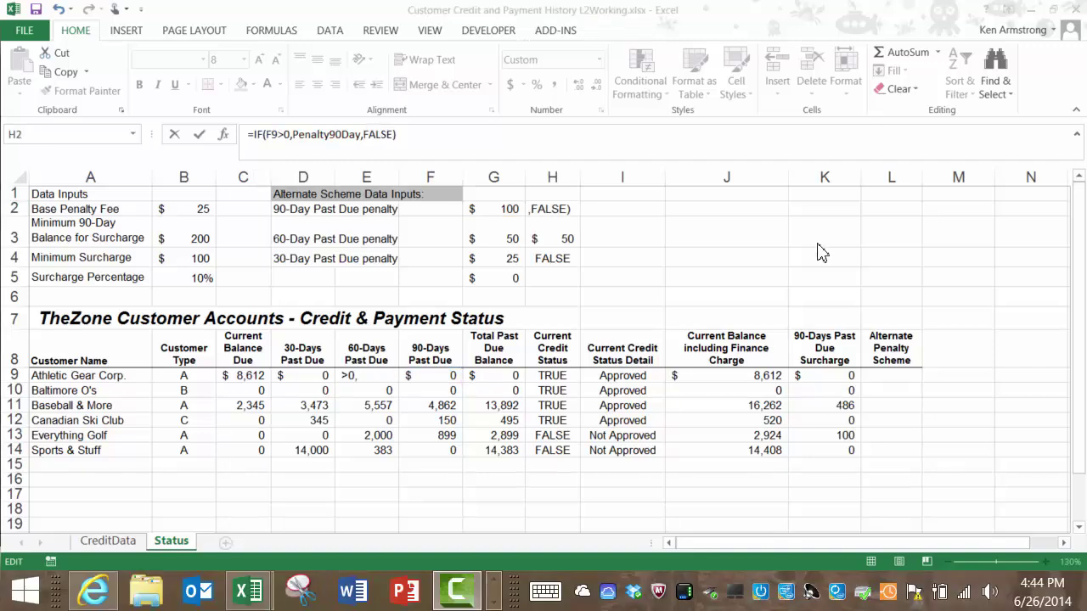
{"action": "double_click", "coordinate": [386, 134]}
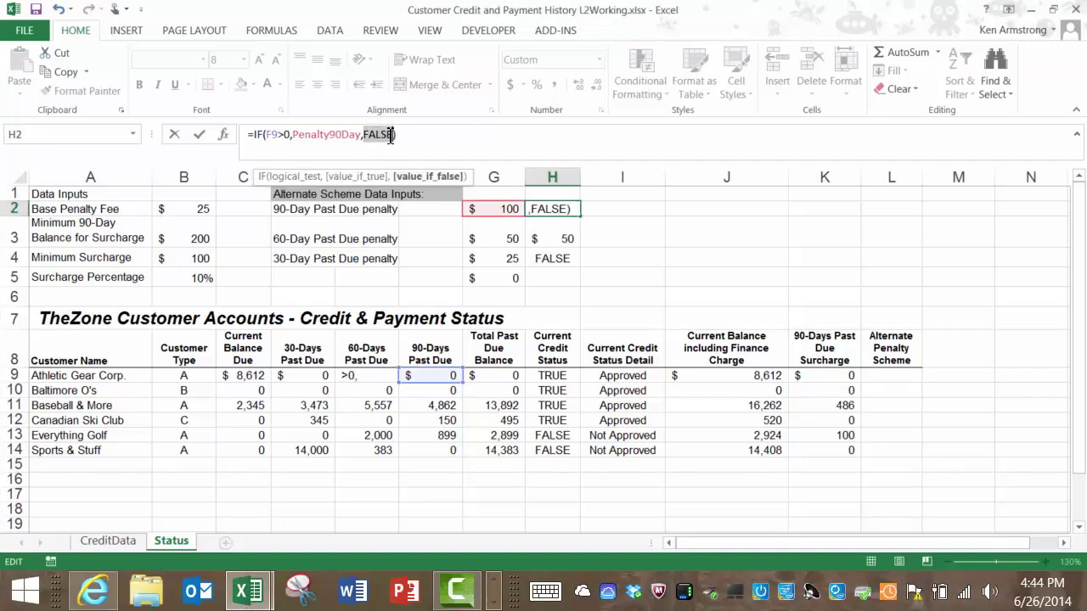
{"action": "type", "text": "if("}
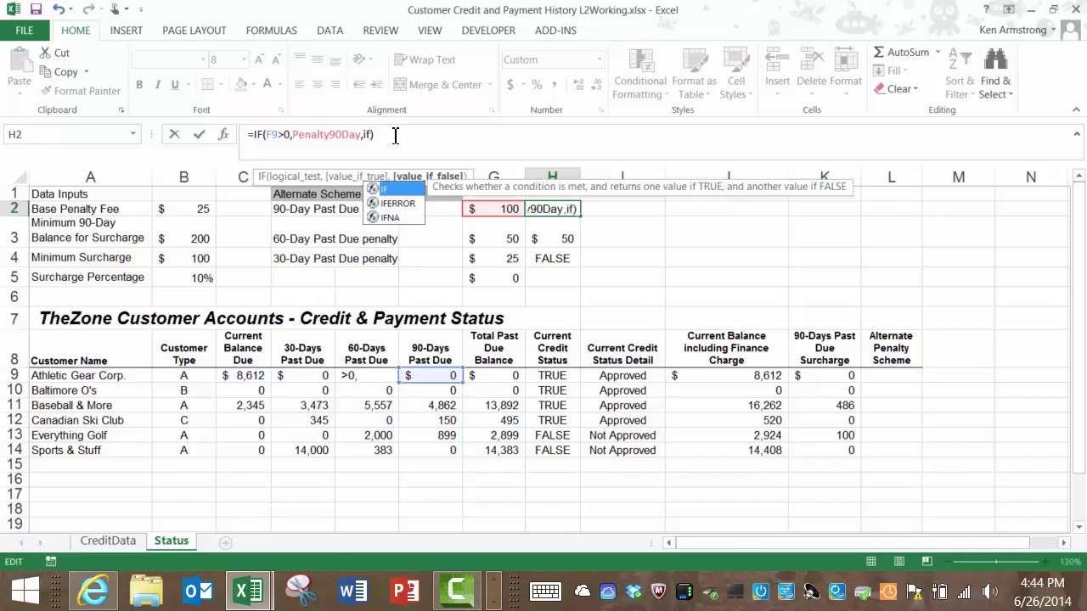
{"action": "left_click", "coordinate": [365, 375]}
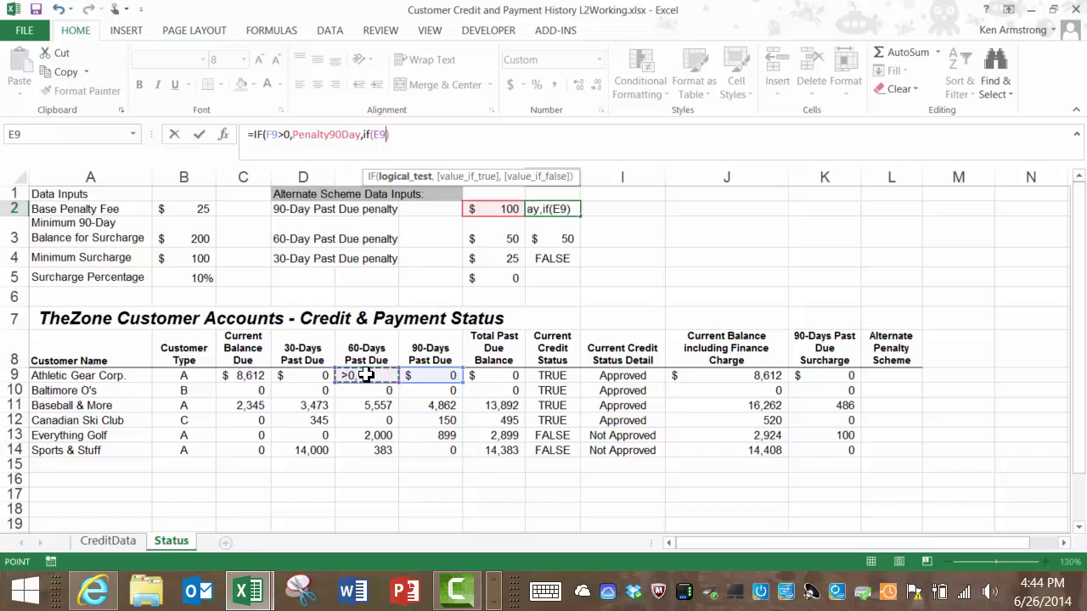
{"action": "type", "text": ">0,"}
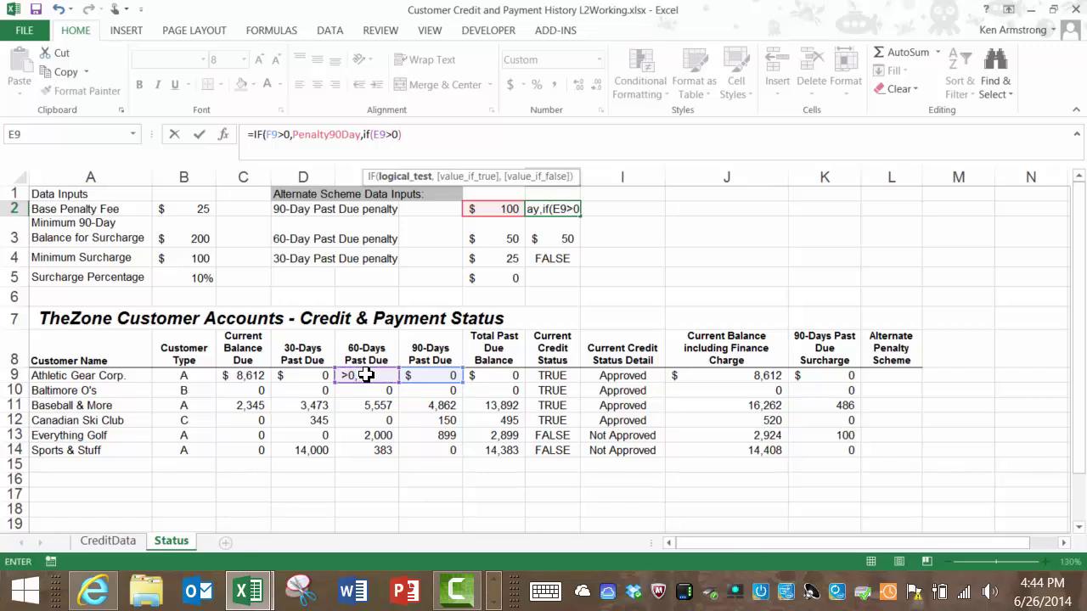
{"action": "left_click", "coordinate": [491, 230]}
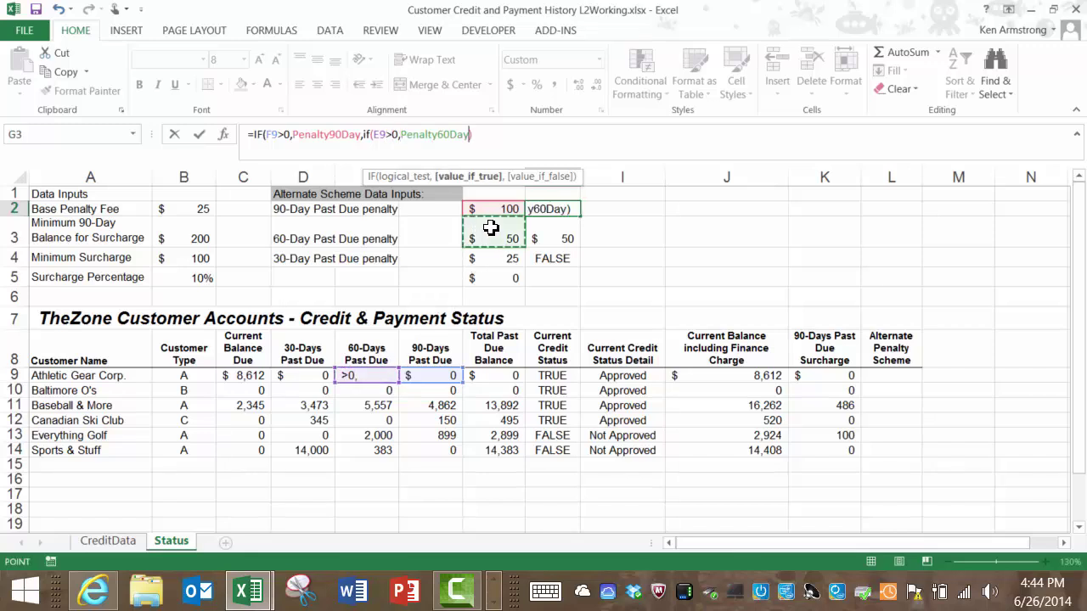
{"action": "type", "text": ","}
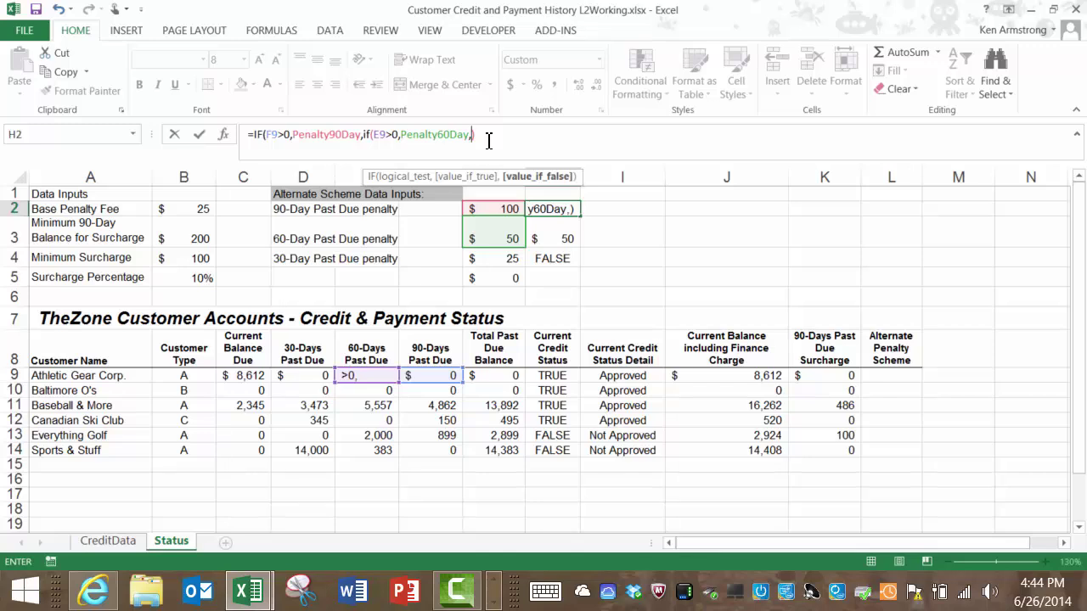
Nest IF(D9>0,Penalty30Day, as the innermost test and review the formula
{"action": "type", "text": "if"}
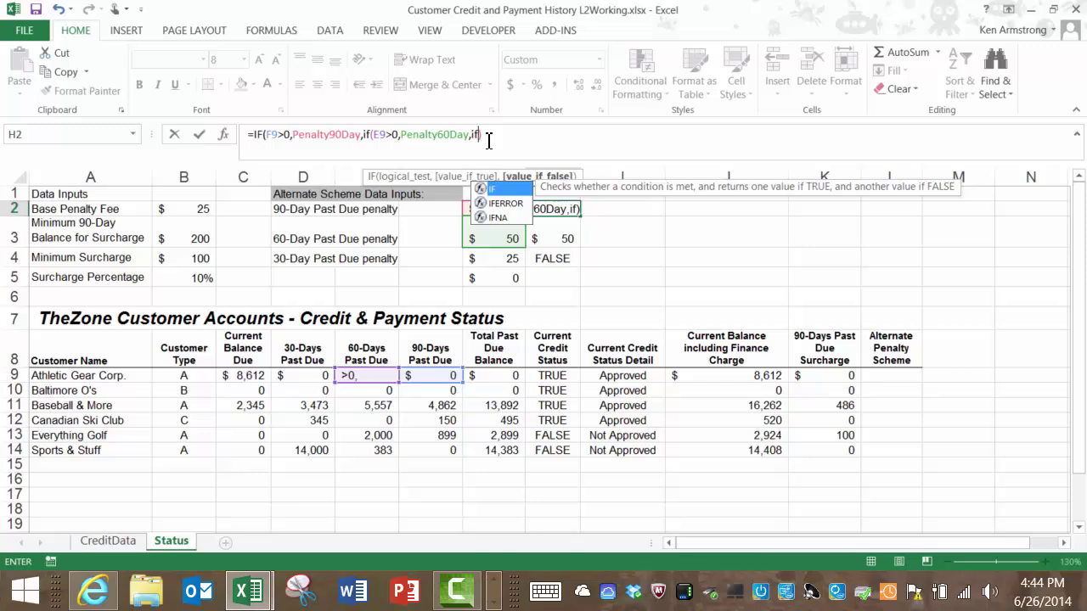
{"action": "type", "text": "("}
{"action": "key", "text": "Left"}
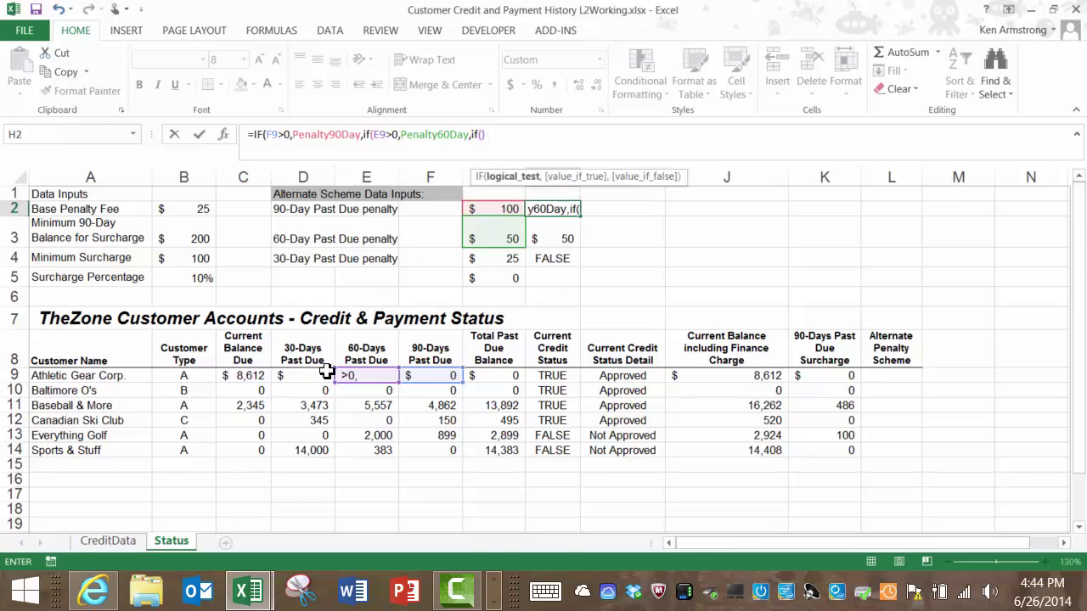
{"action": "left_click", "coordinate": [307, 376]}
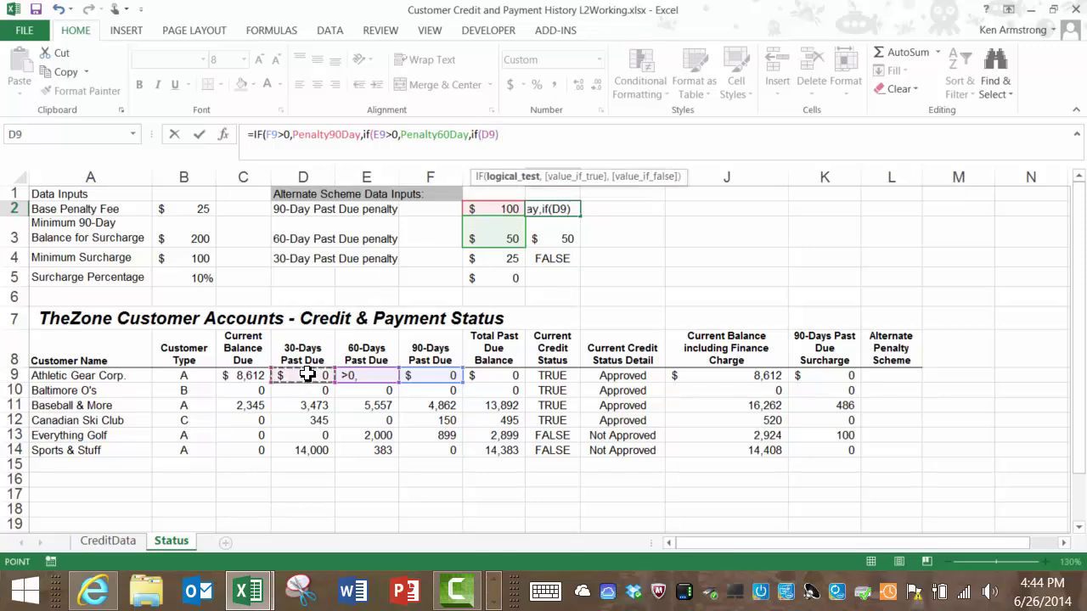
{"action": "type", "text": ">0"}
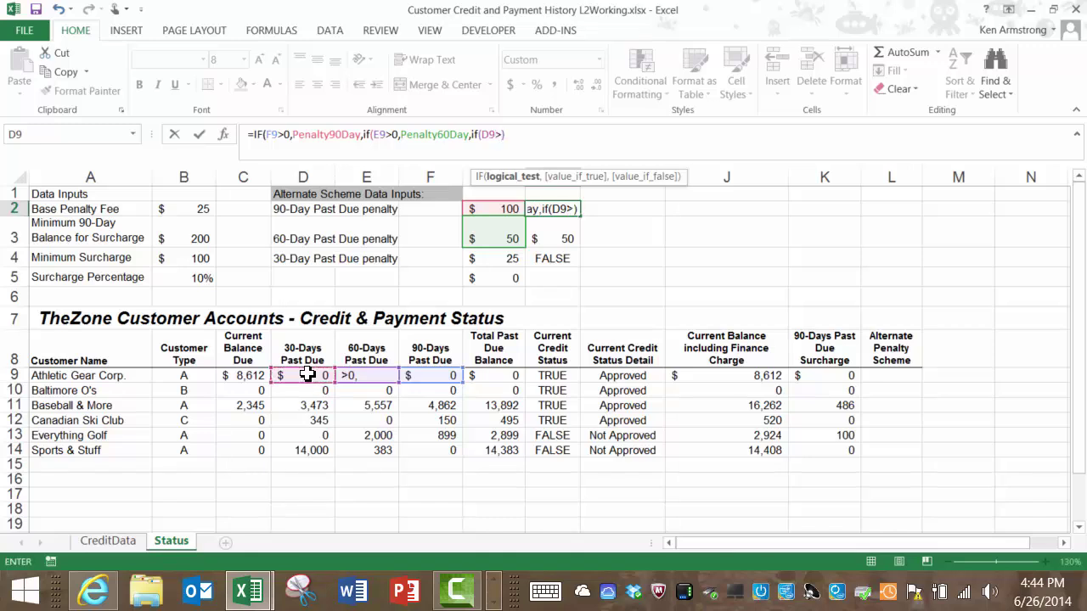
{"action": "type", "text": ","}
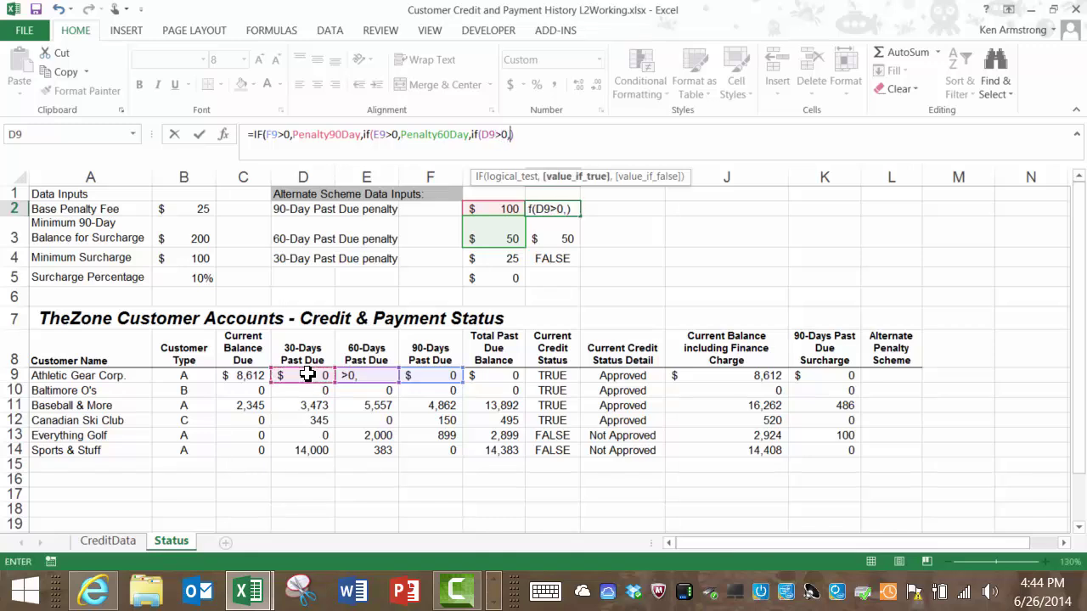
{"action": "left_click", "coordinate": [501, 261]}
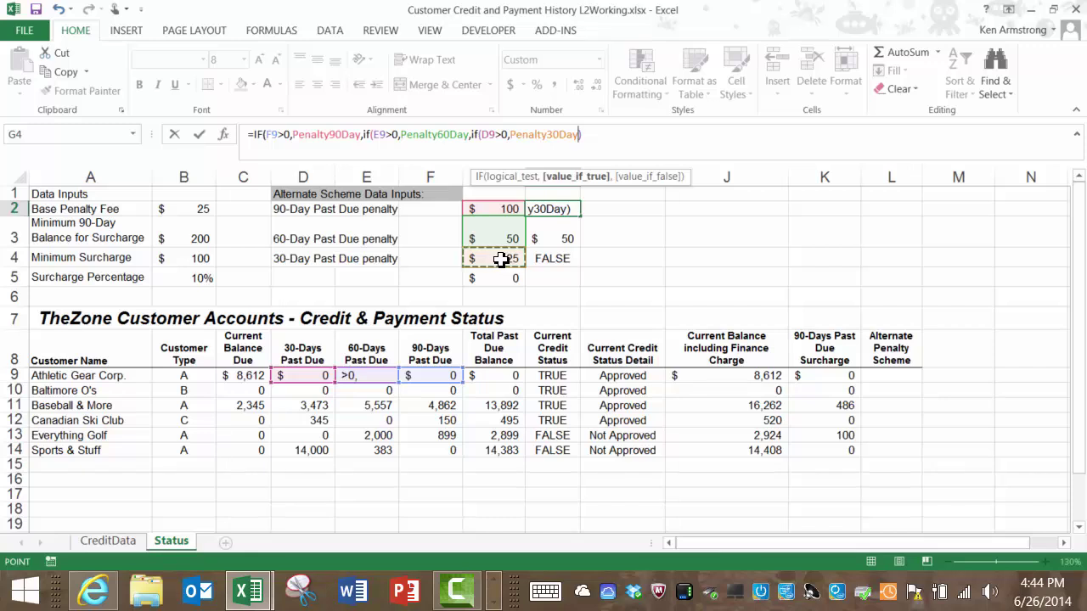
{"action": "type", "text": ","}
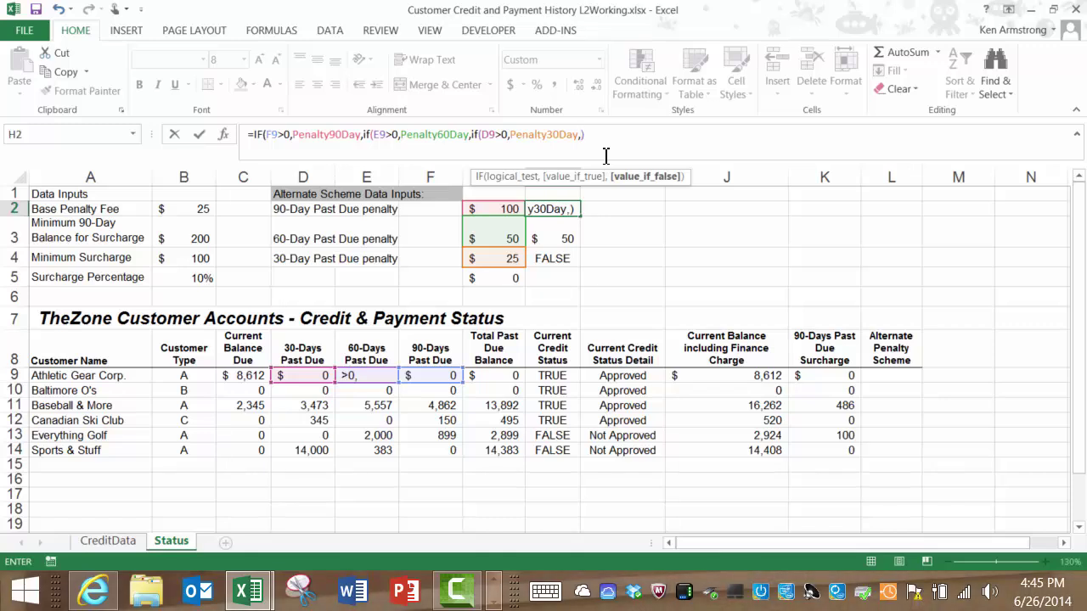
{"action": "left_click", "coordinate": [275, 138]}
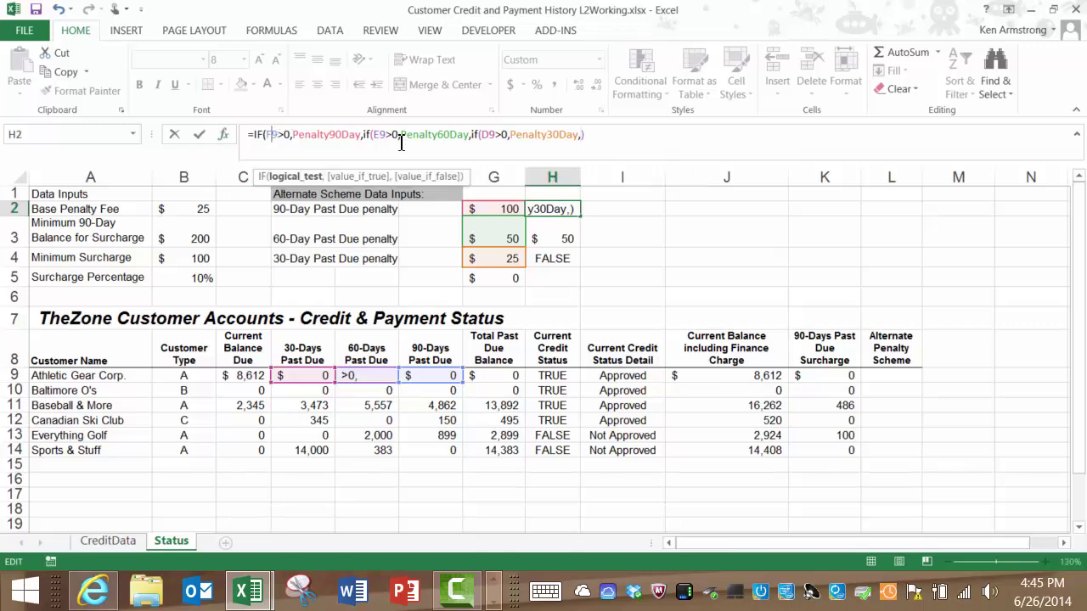
{"action": "left_click", "coordinate": [382, 138]}
{"action": "left_click", "coordinate": [488, 137]}
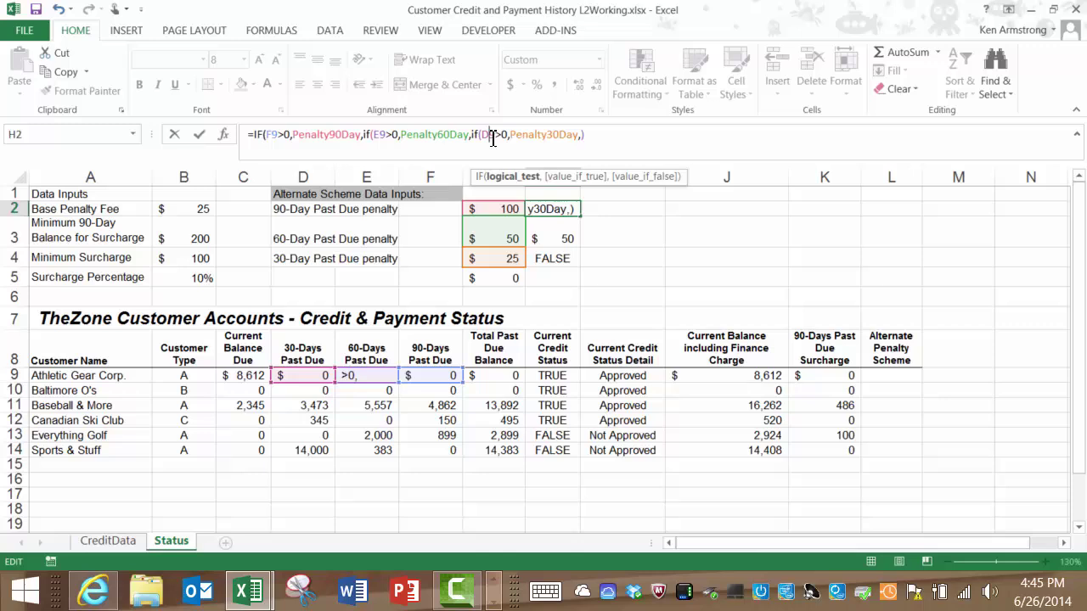
{"action": "left_click", "coordinate": [584, 136]}
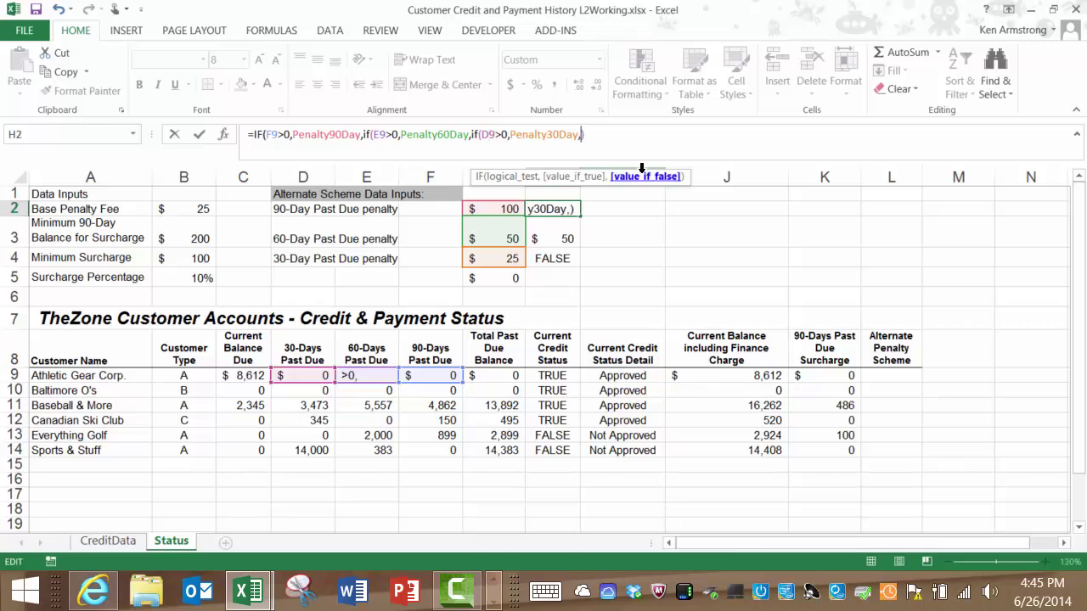
Complete H2 as =IF(F9>0,Penalty90Day,IF(E9>0,Penalty60Day,IF(D9>0,Penalty30Day,0)))
{"action": "type", "text": "0"}
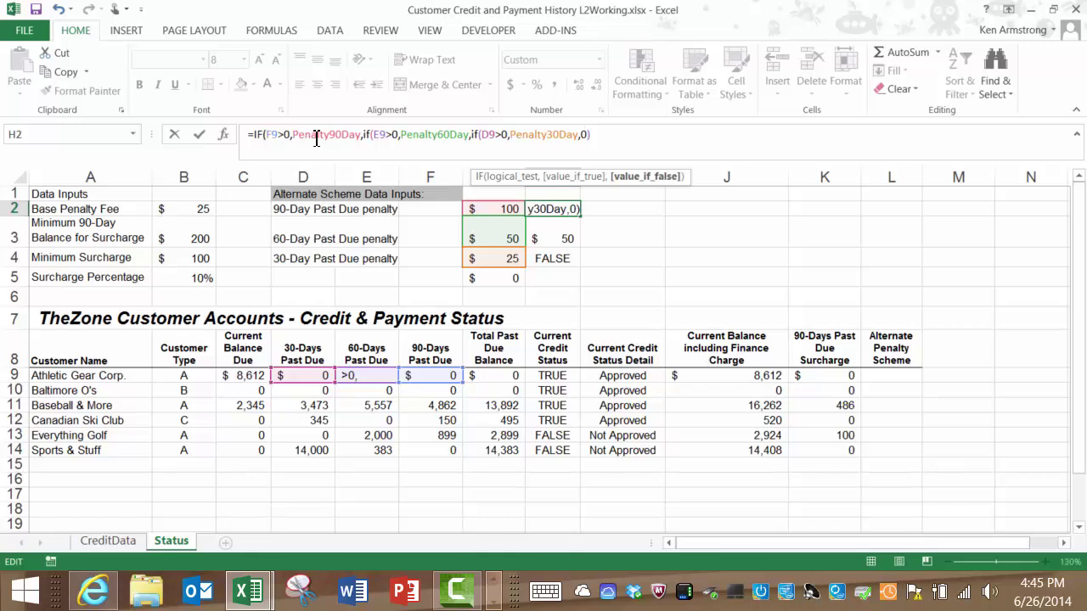
{"action": "left_click", "coordinate": [377, 136]}
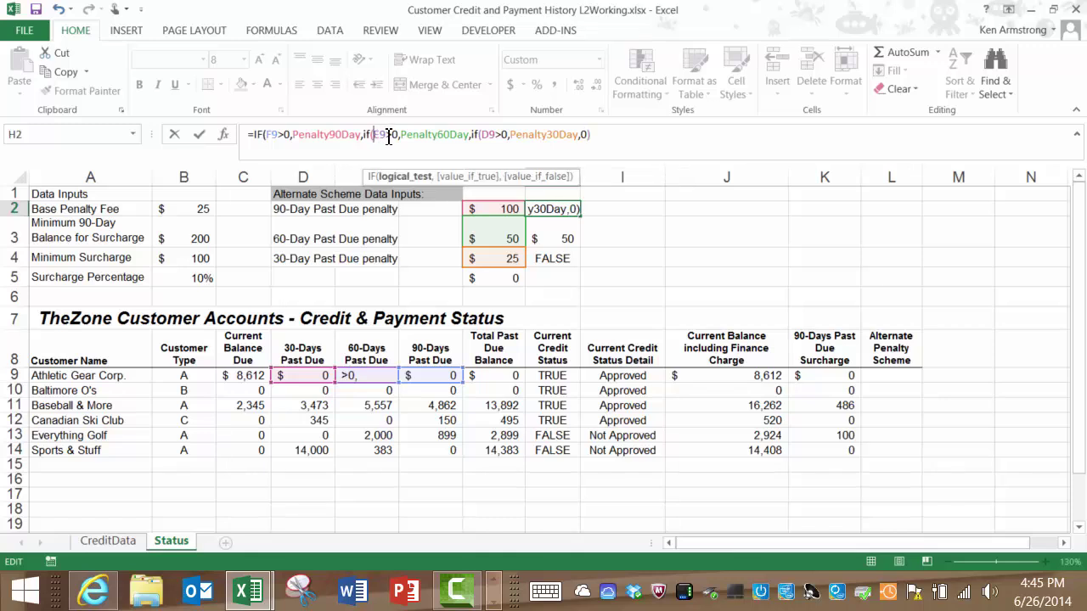
{"action": "left_click", "coordinate": [483, 136]}
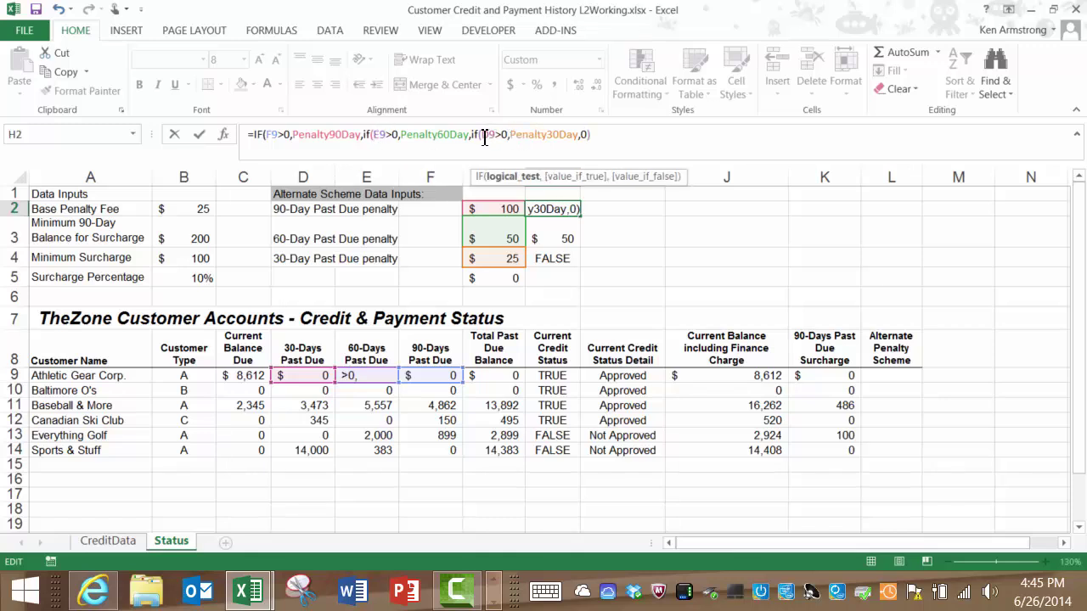
{"action": "left_click", "coordinate": [610, 138]}
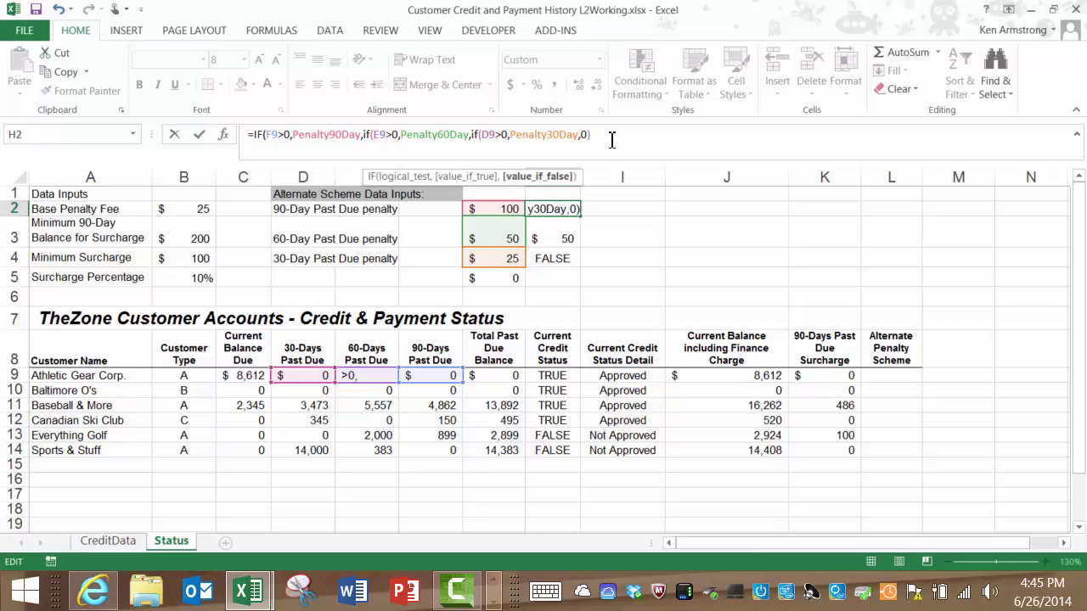
{"action": "key", "text": "BackSpace"}
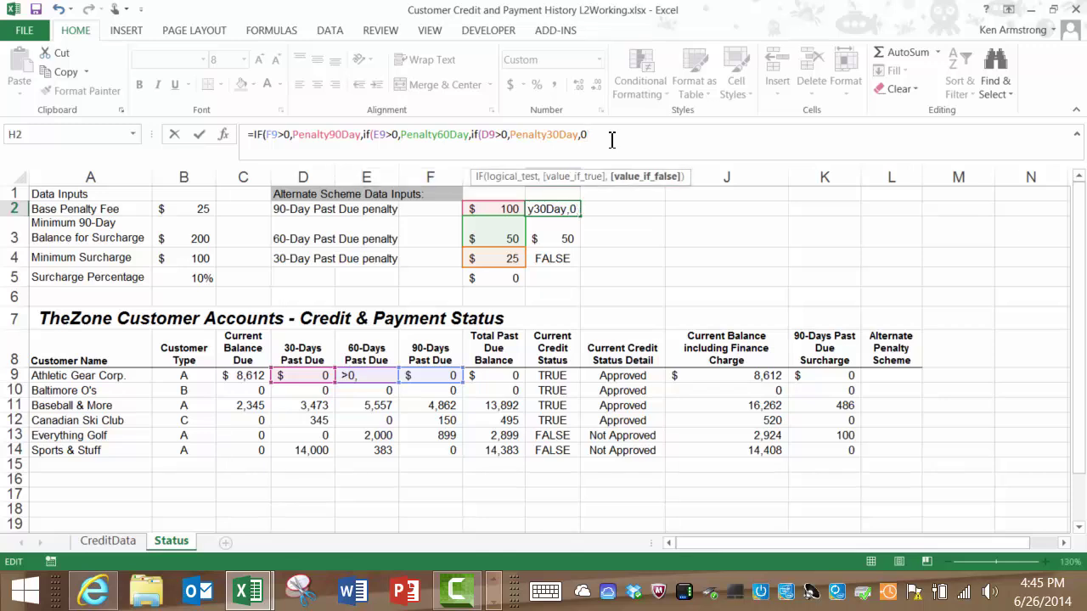
{"action": "type", "text": ")"}
{"action": "key", "text": "BackSpace"}
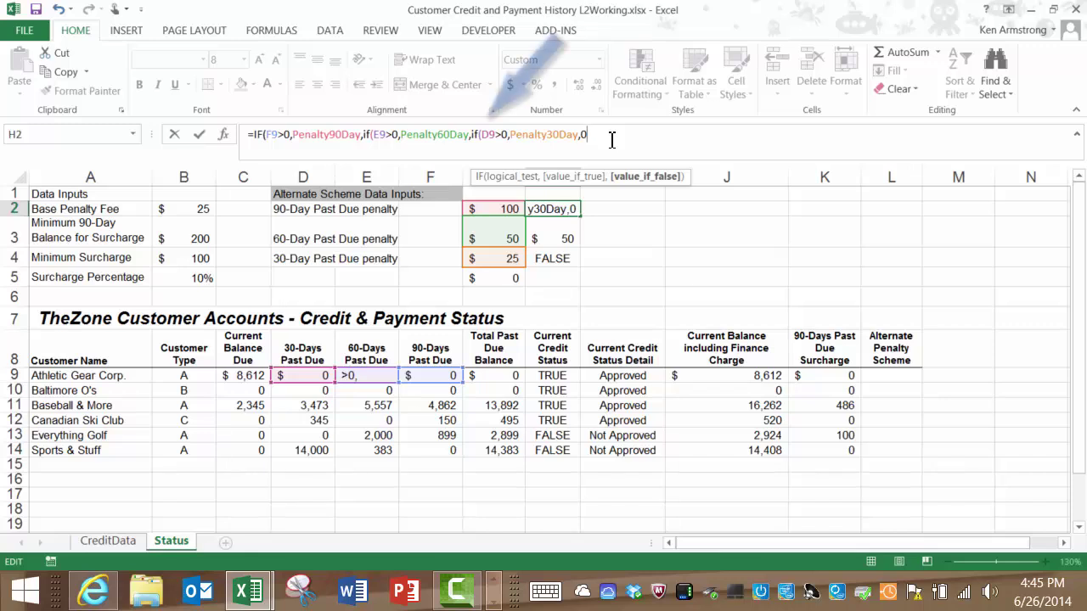
{"action": "type", "text": ")"}
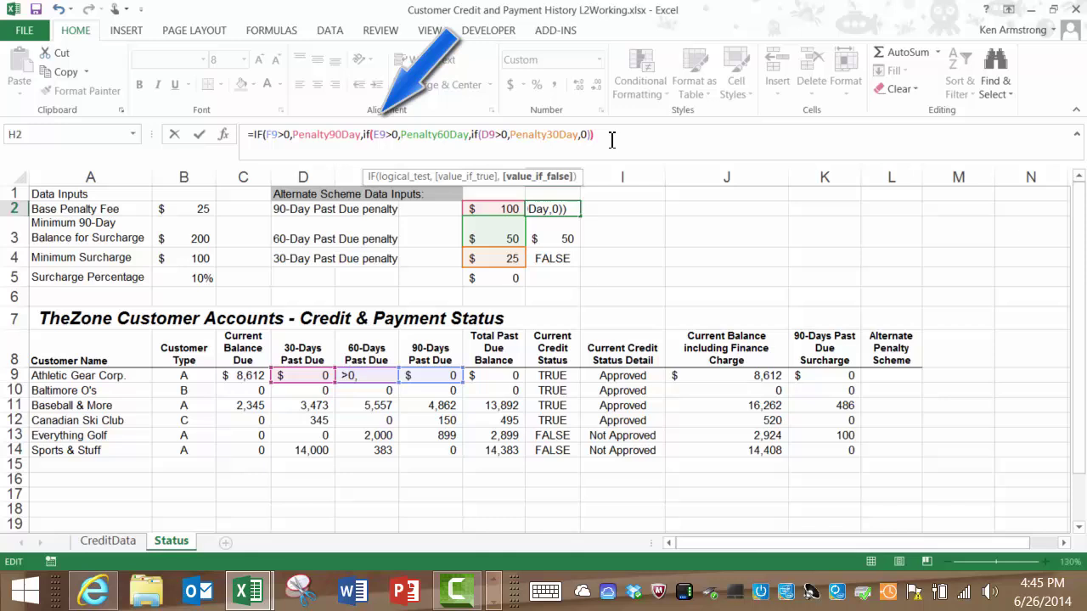
{"action": "type", "text": "))"}
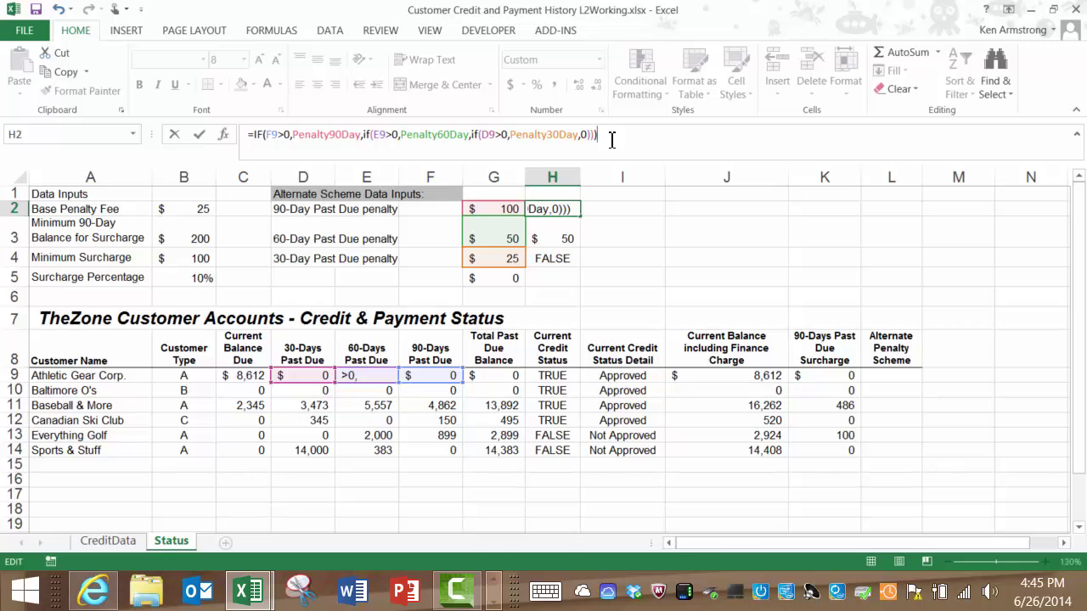
{"action": "key", "text": "ctrl+Return"}
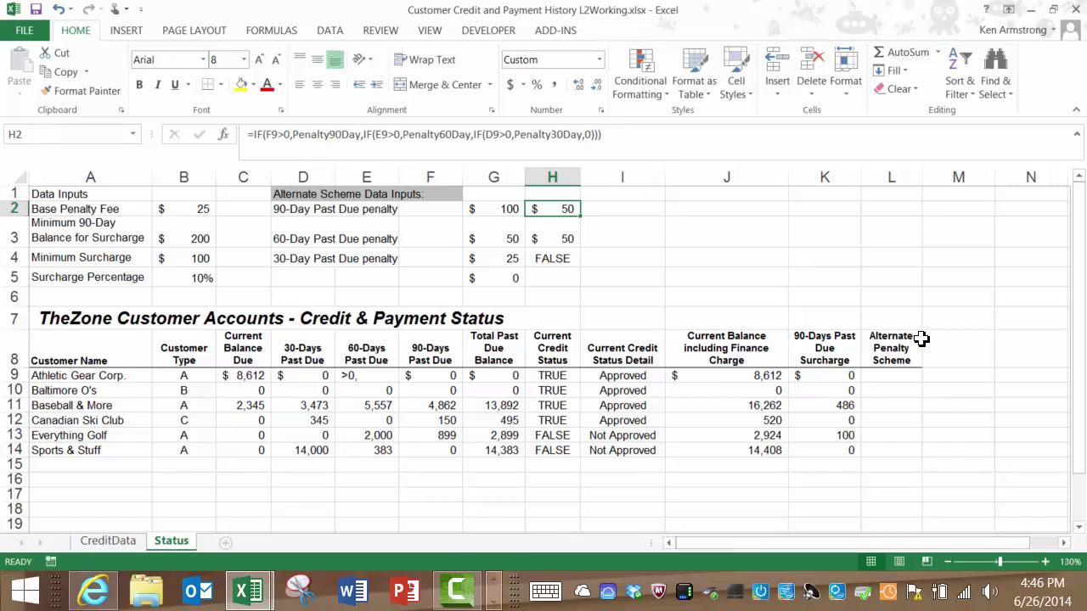
Paste H2's formula into L9, then undo the paste and cancel the copy
{"action": "left_click", "coordinate": [895, 376]}
{"action": "left_click", "coordinate": [560, 208]}
{"action": "key", "text": "ctrl+c"}
{"action": "left_click", "coordinate": [902, 381]}
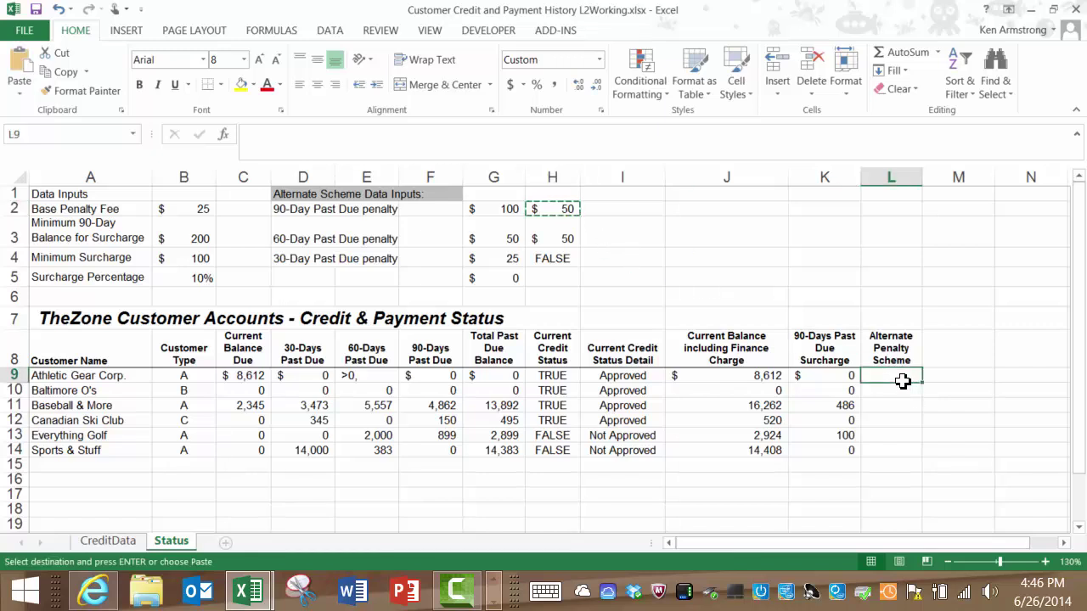
{"action": "key", "text": "ctrl+v"}
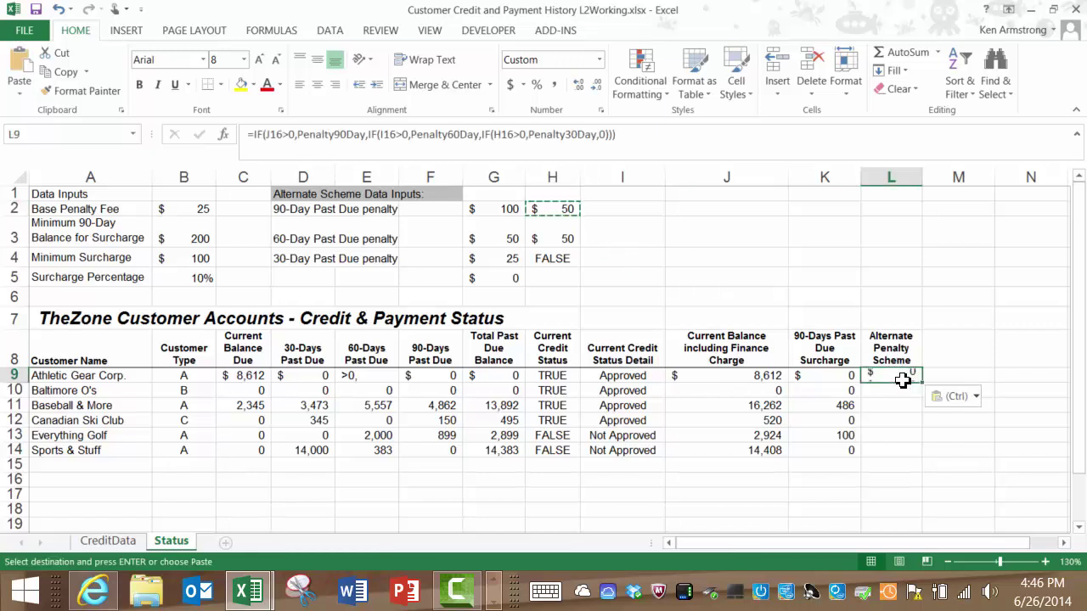
{"action": "left_click", "coordinate": [397, 134]}
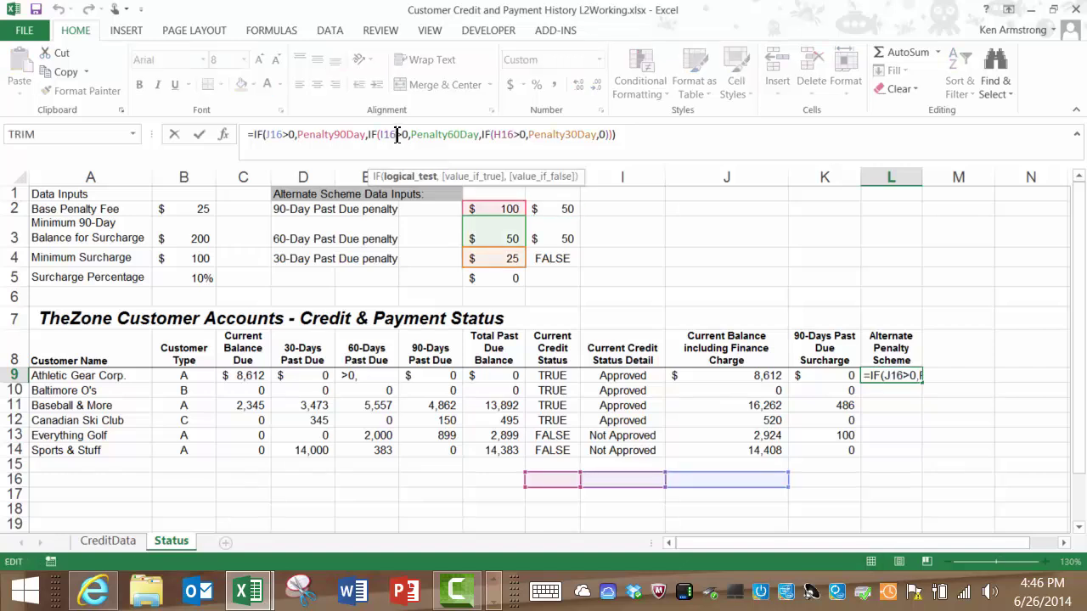
{"action": "key", "text": "Escape"}
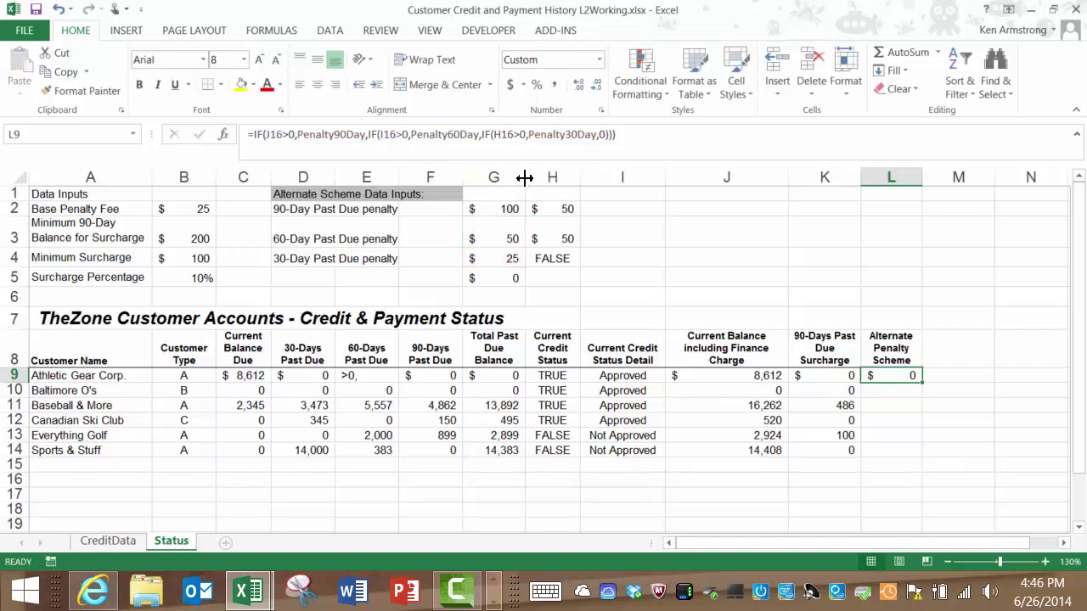
{"action": "key", "text": "ctrl+z"}
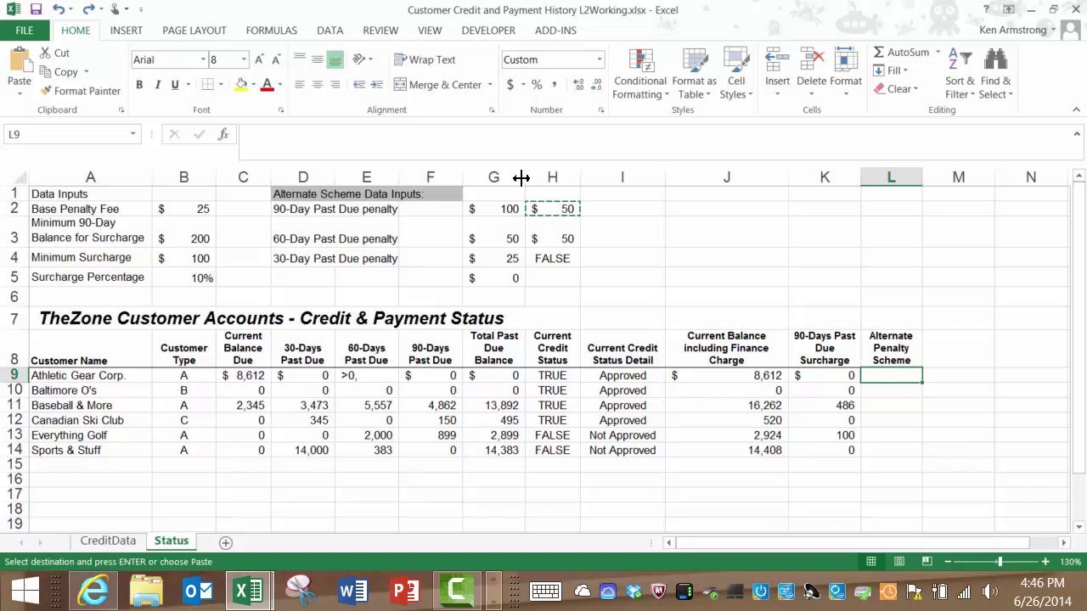
{"action": "key", "text": "Escape"}
Copy the full text of H2's formula from the formula bar
{"action": "left_click", "coordinate": [571, 209]}
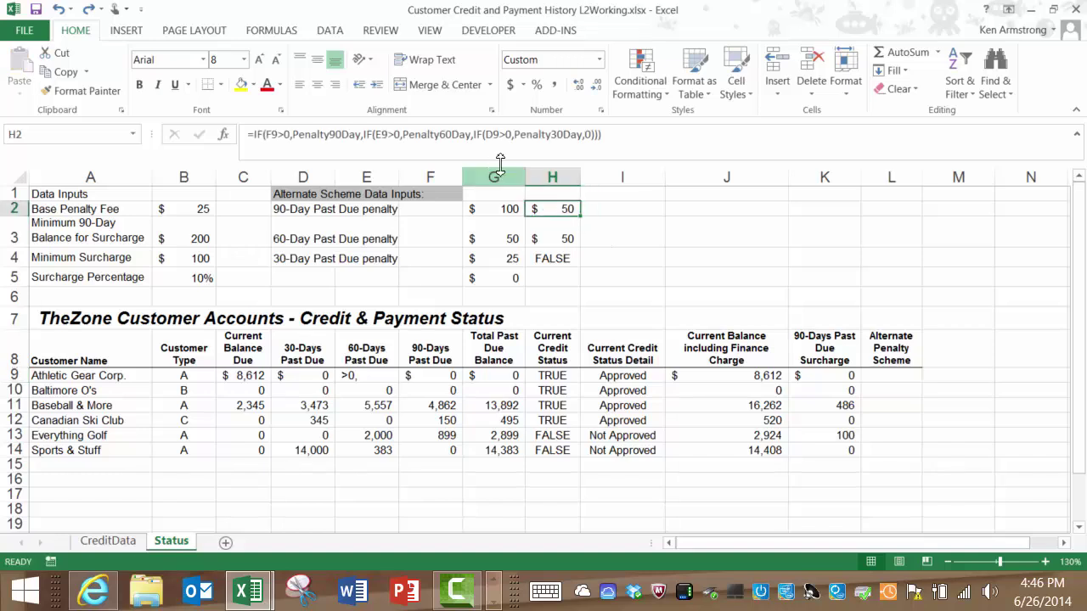
{"action": "left_click_drag", "start_coordinate": [621, 136], "coordinate": [233, 150]}
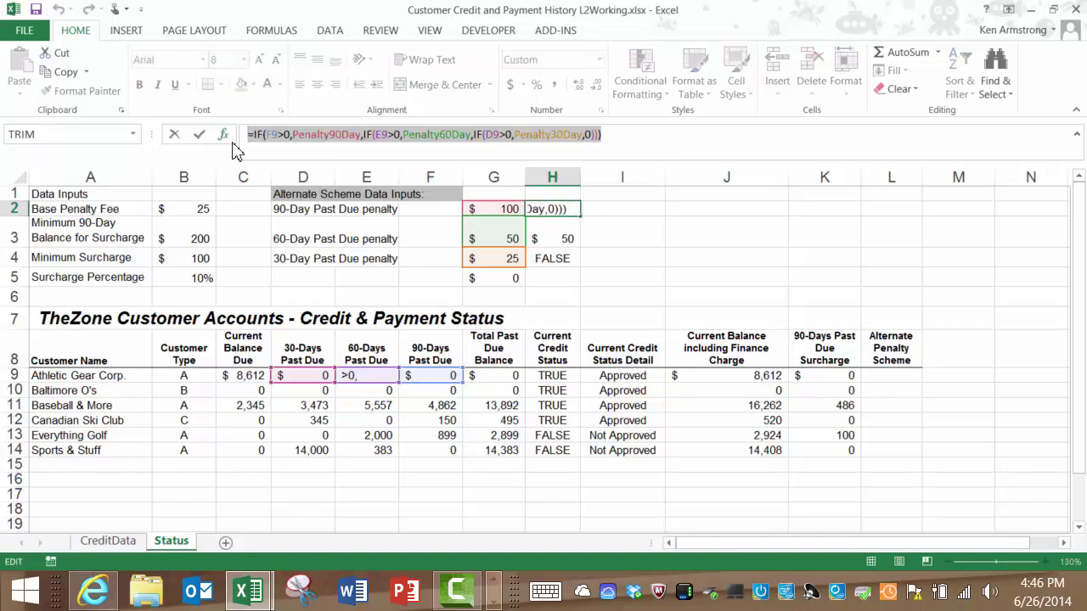
{"action": "right_click", "coordinate": [303, 140]}
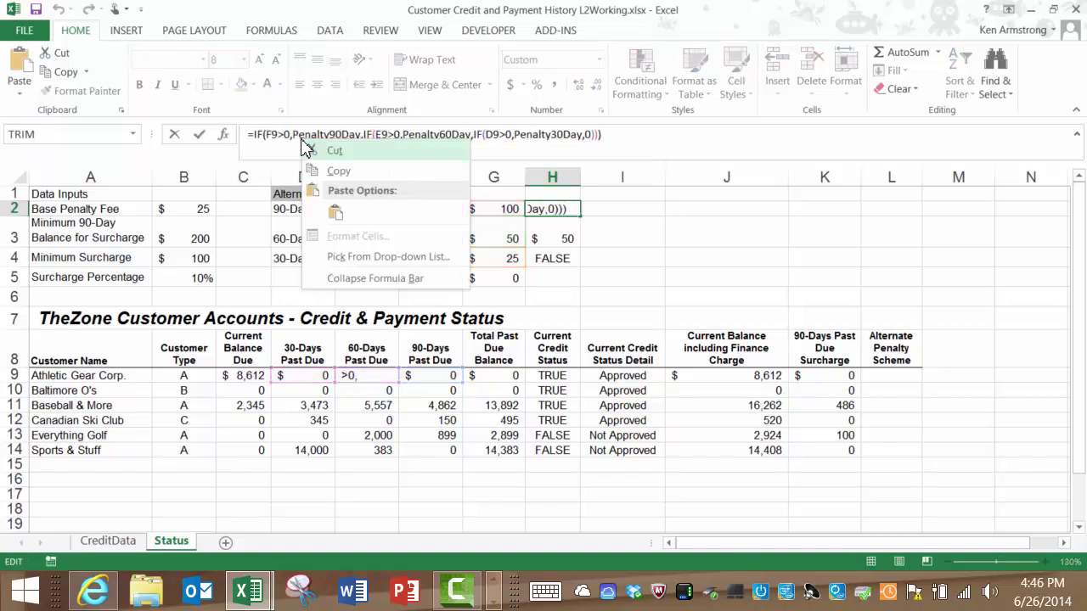
{"action": "left_click", "coordinate": [343, 167]}
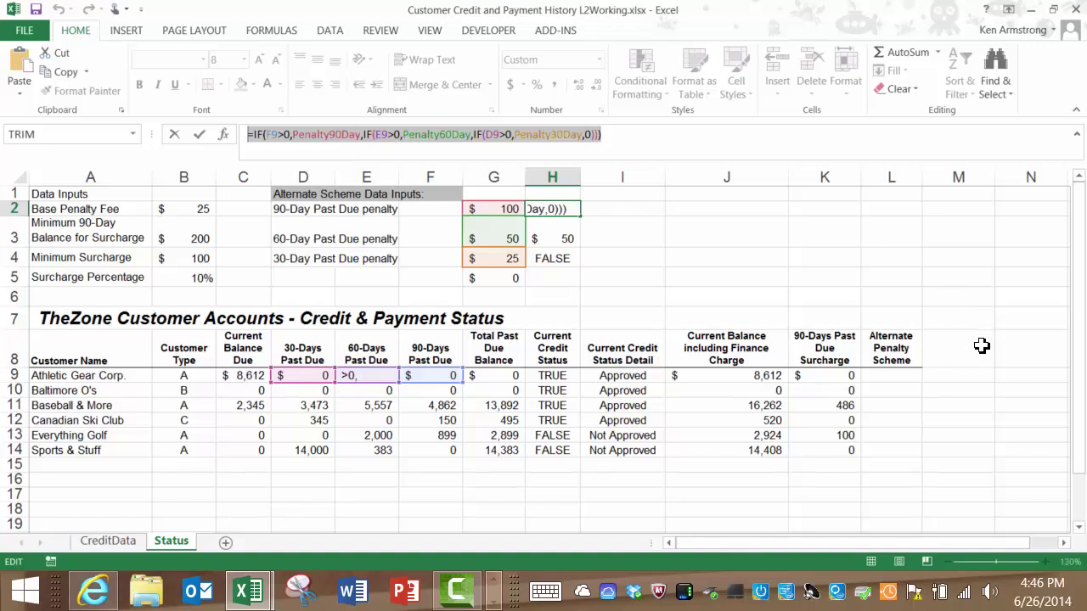
{"action": "key", "text": "Escape"}
Paste the copied nested IF formula text into L9's formula bar and commit it
{"action": "left_click", "coordinate": [910, 376]}
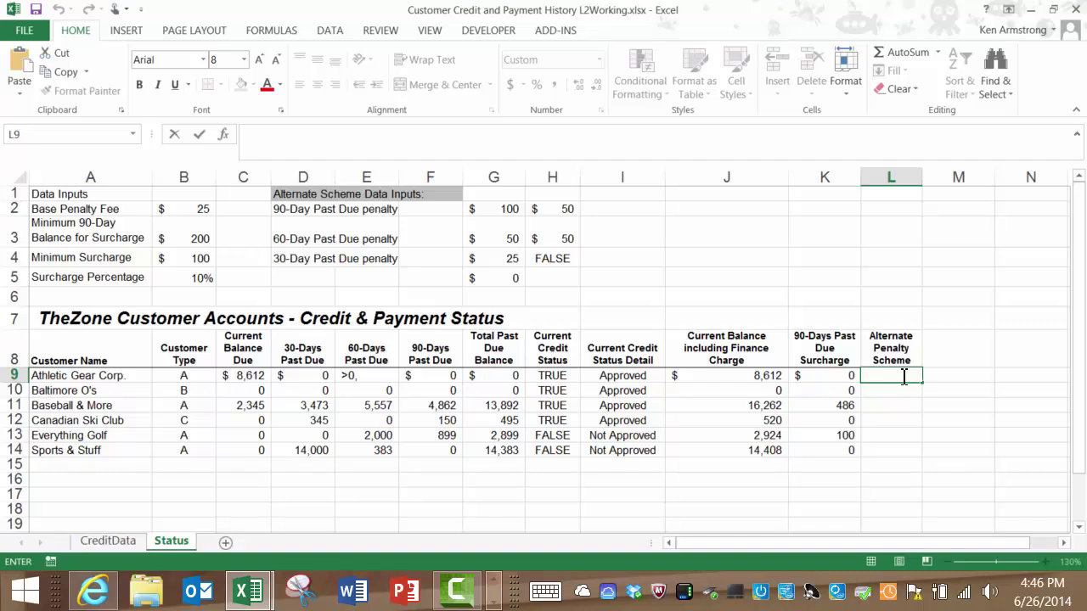
{"action": "left_click", "coordinate": [336, 134]}
{"action": "key", "text": "ctrl+v"}
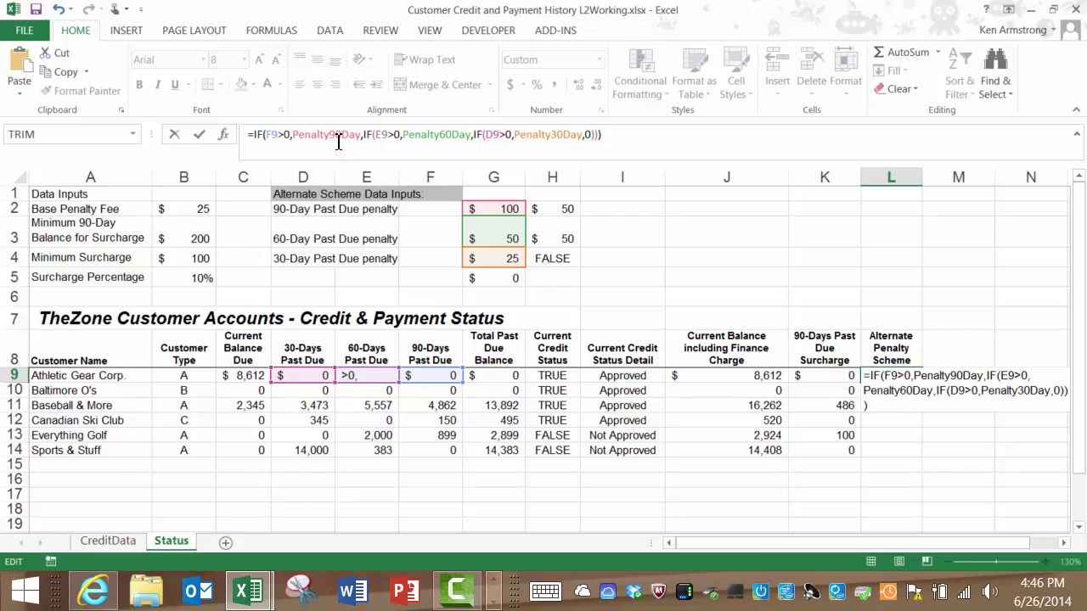
{"action": "key", "text": "Return"}
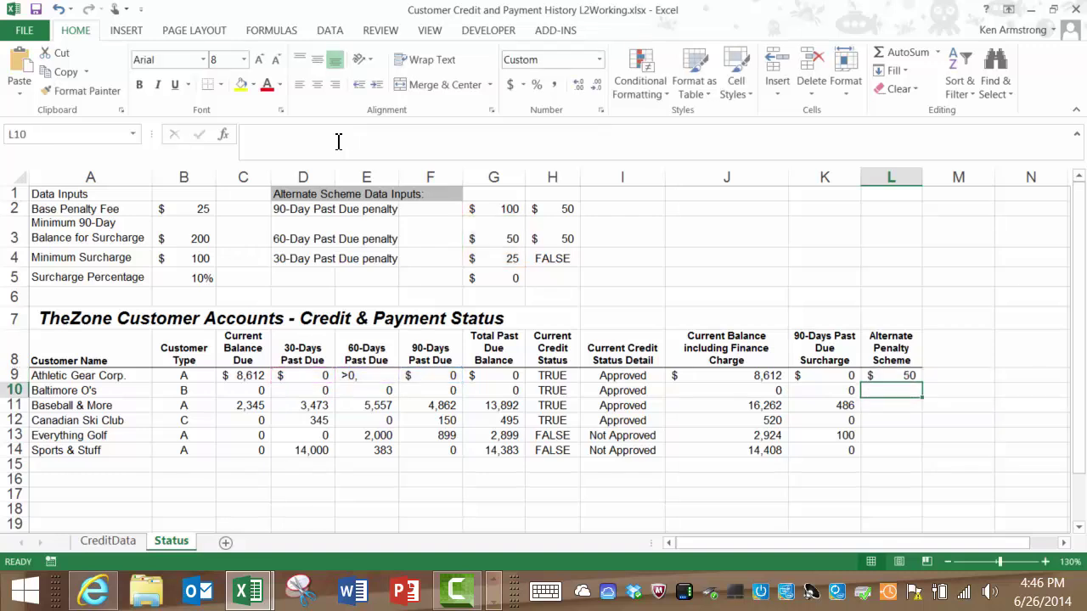
Set E9 back to 0
{"action": "left_click", "coordinate": [379, 378]}
{"action": "type", "text": "0"}
{"action": "key", "text": "ctrl+Return"}
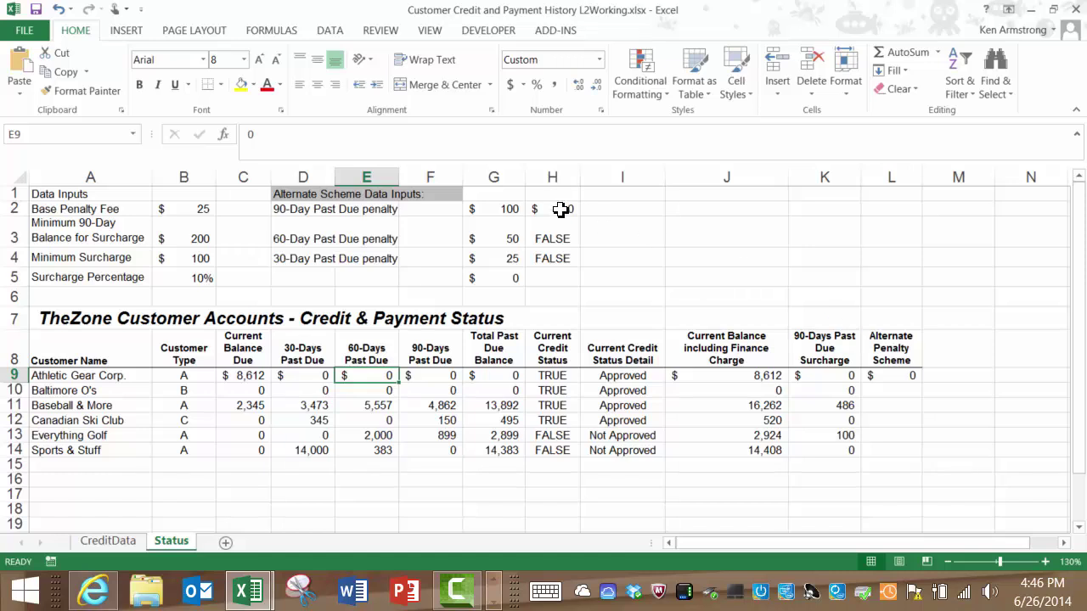
Fill the L9 penalty formula down to L15 and enter 0 in D15, E15 and F15
{"action": "left_click", "coordinate": [917, 379]}
{"action": "left_click_drag", "start_coordinate": [922, 382], "coordinate": [923, 478]}
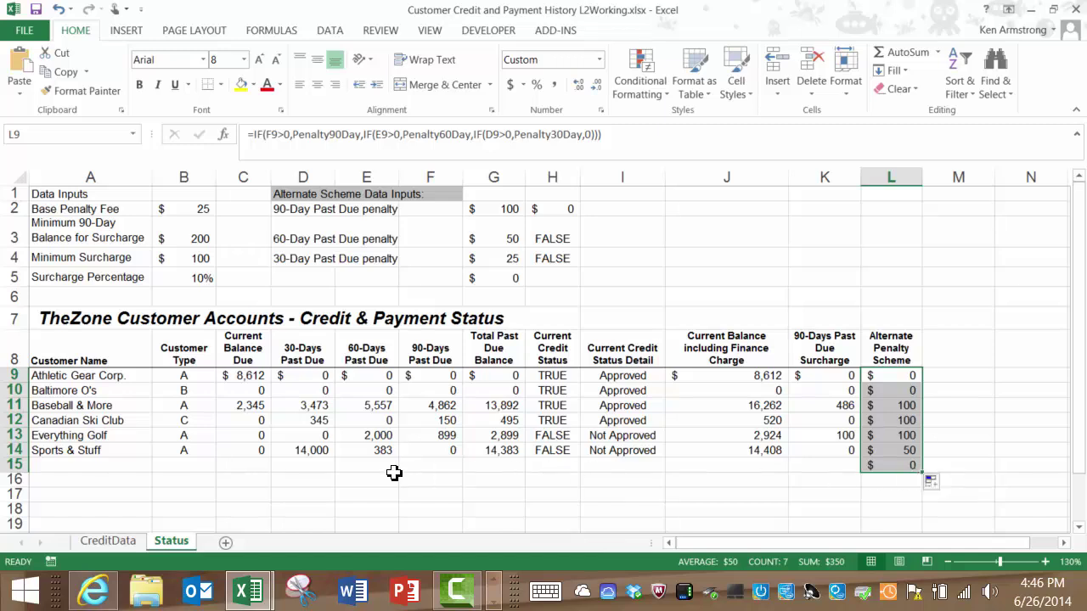
{"action": "left_click", "coordinate": [321, 470]}
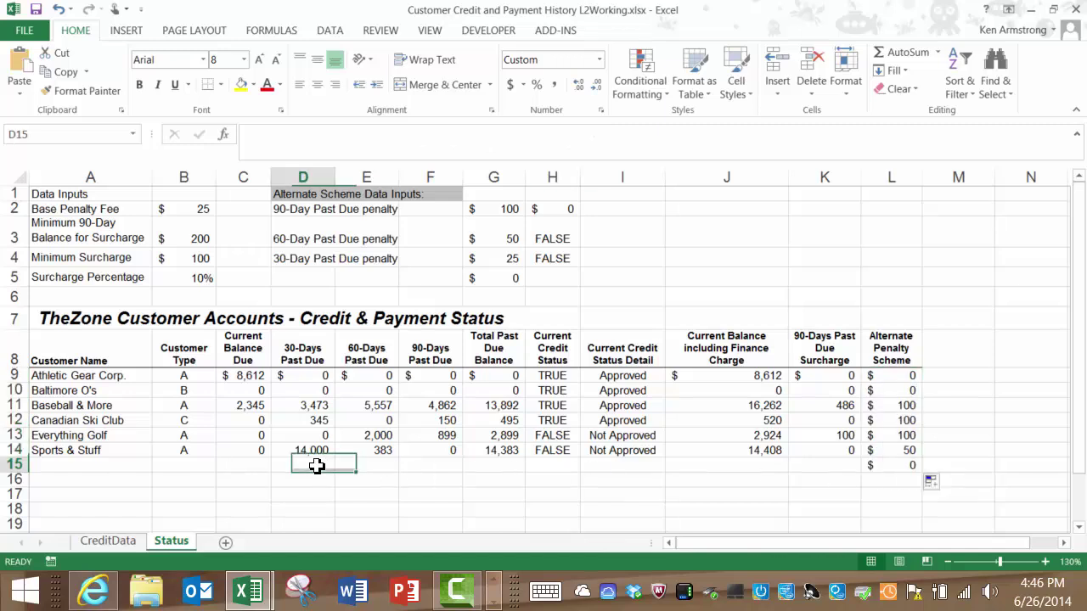
{"action": "type", "text": "0"}
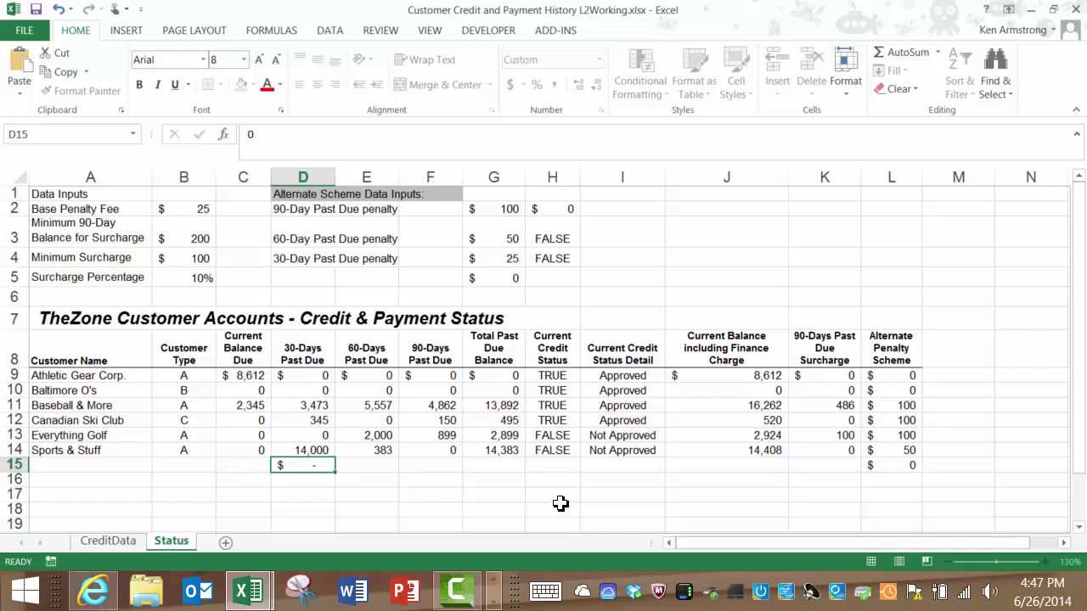
{"action": "key", "text": "Tab"}
{"action": "type", "text": "0"}
{"action": "key", "text": "Tab"}
{"action": "type", "text": "0"}
{"action": "key", "text": "Left"}
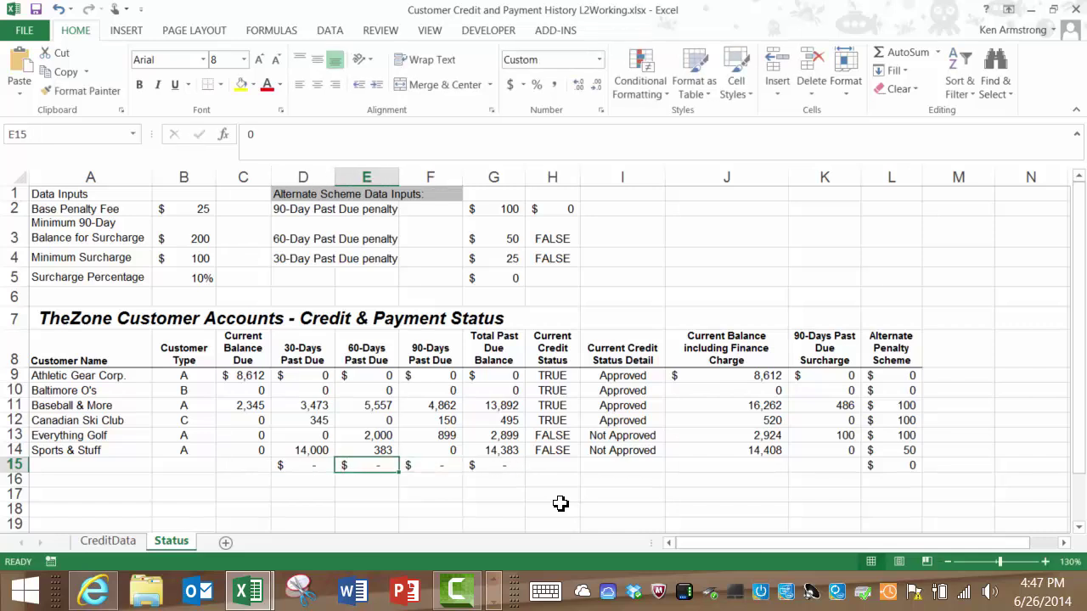
{"action": "key", "text": "Left"}
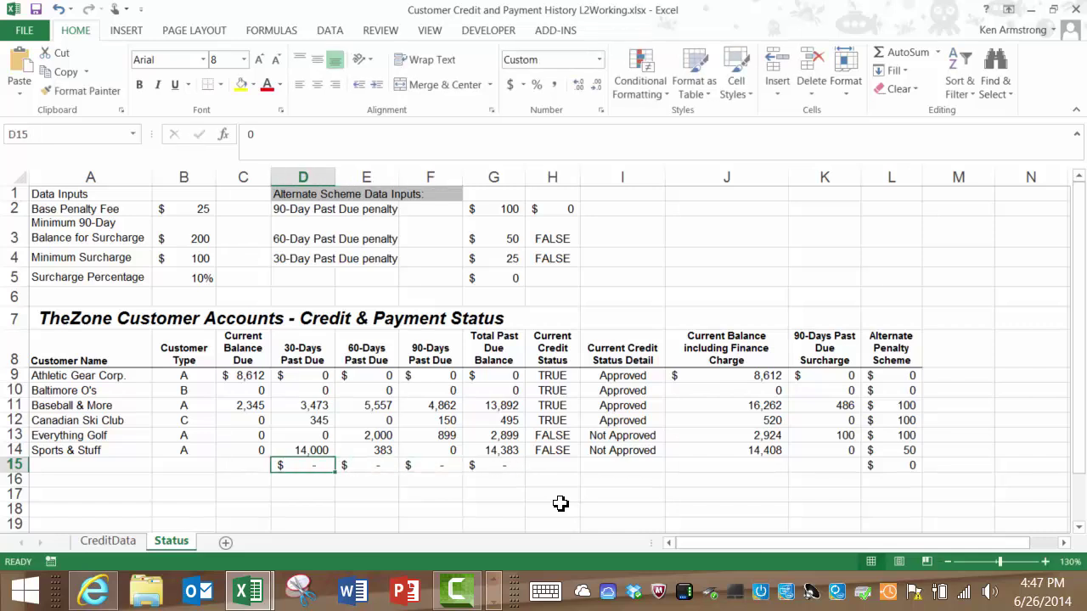
Enter 1 as the 30-, 60- and 90-day test values in row 15, then clear E15
{"action": "type", "text": "1"}
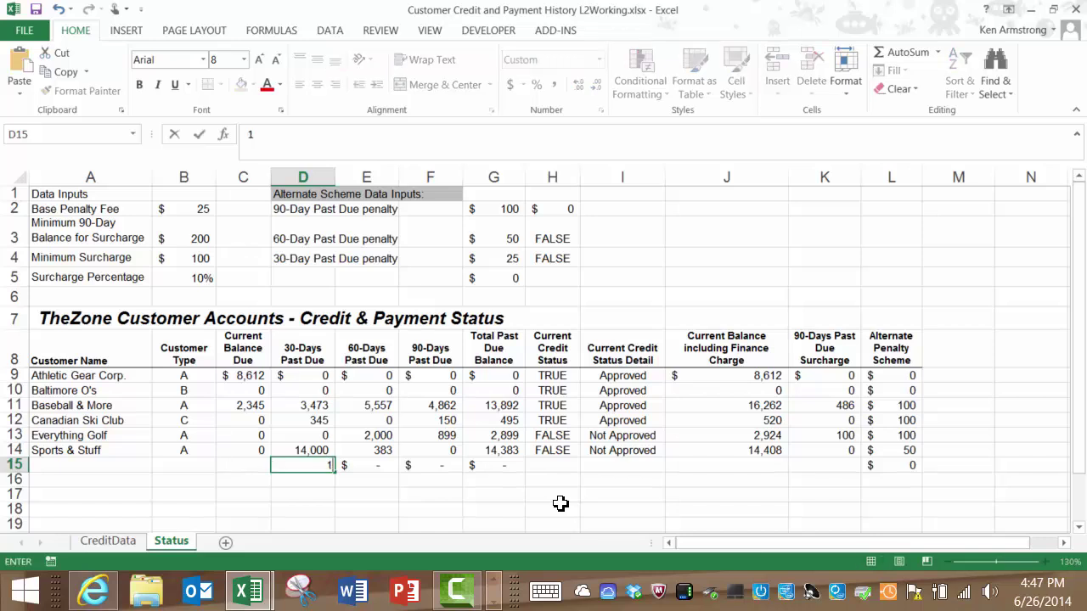
{"action": "key", "text": "Tab"}
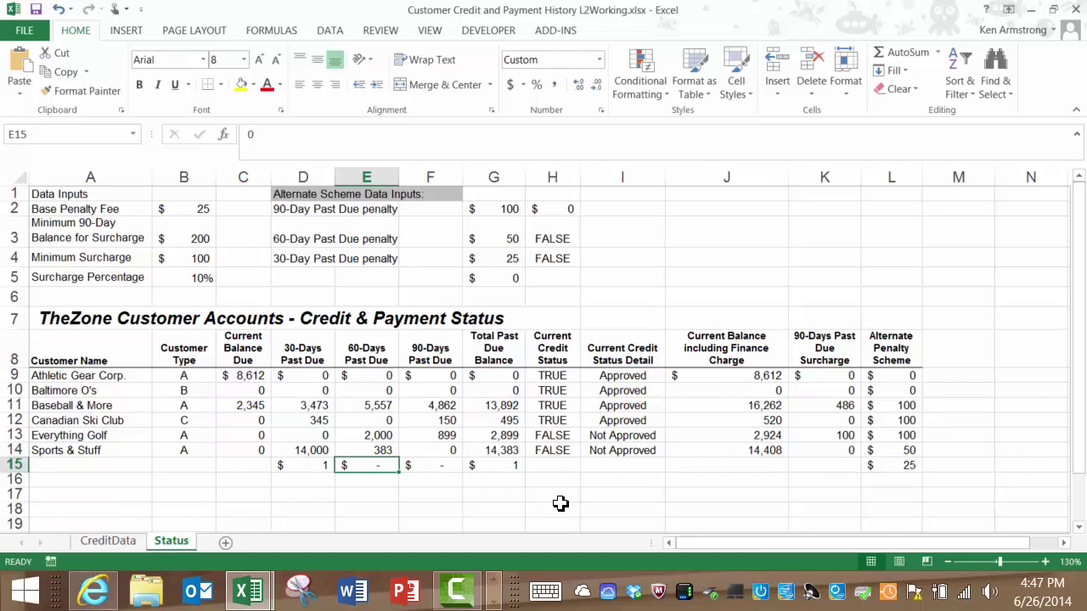
{"action": "type", "text": "1"}
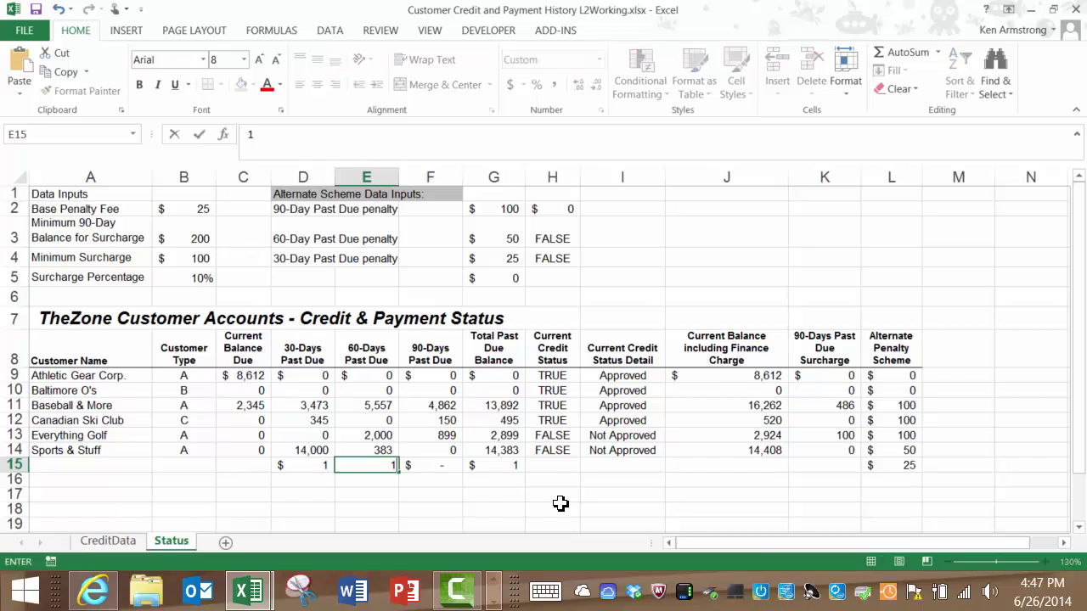
{"action": "key", "text": "Tab"}
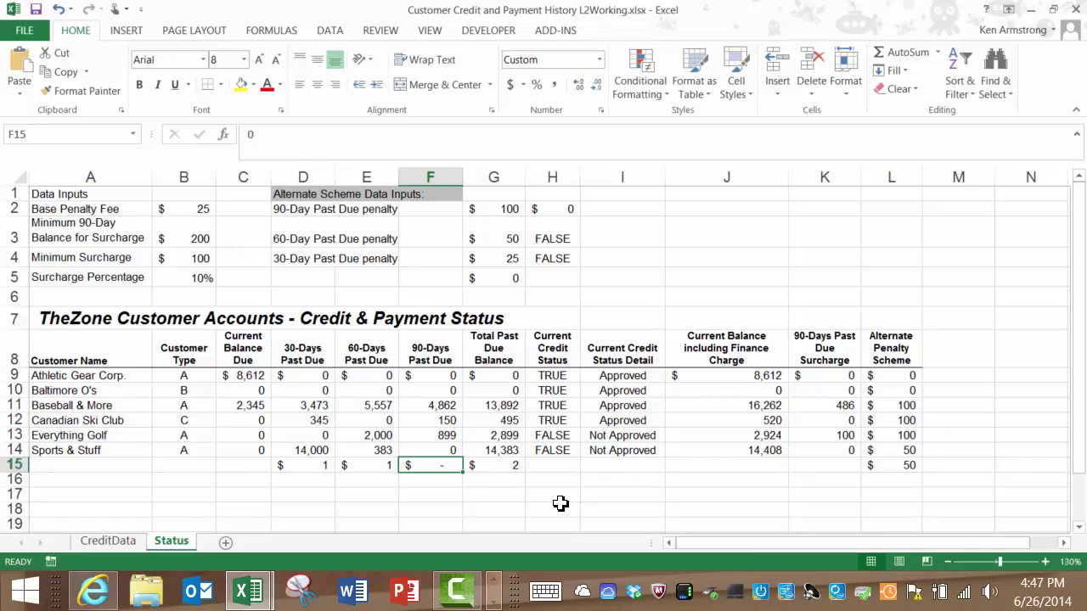
{"action": "type", "text": "1"}
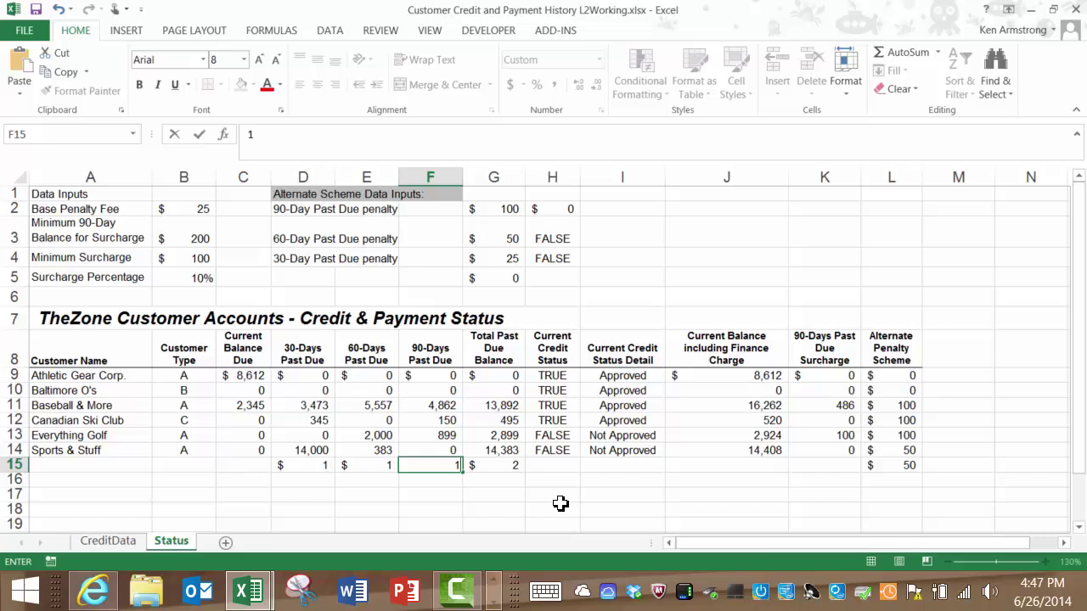
{"action": "key", "text": "Tab"}
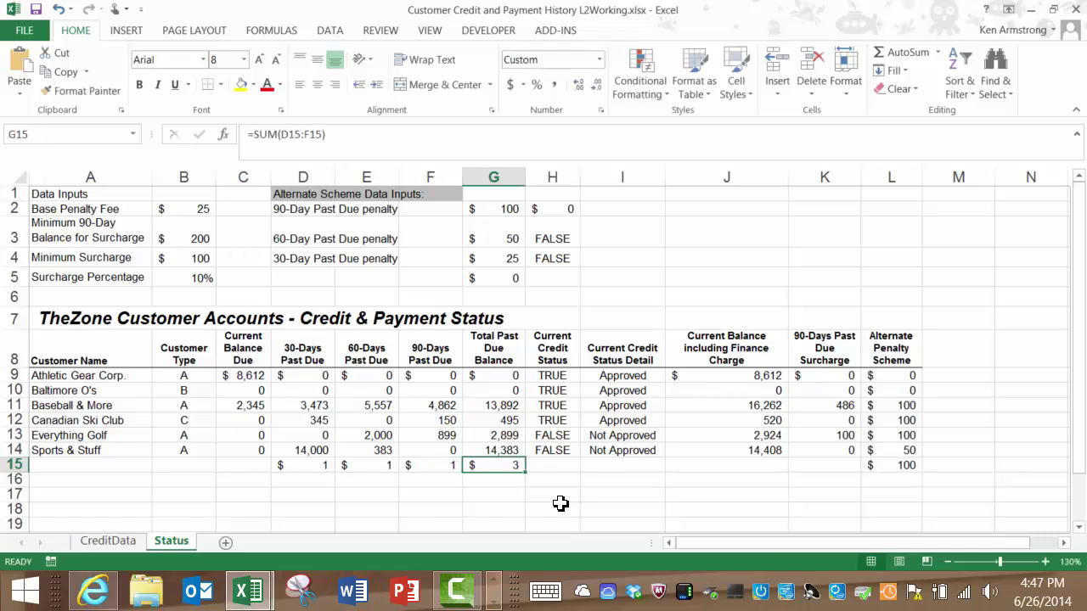
{"action": "key", "text": "Left"}
{"action": "key", "text": "Left"}
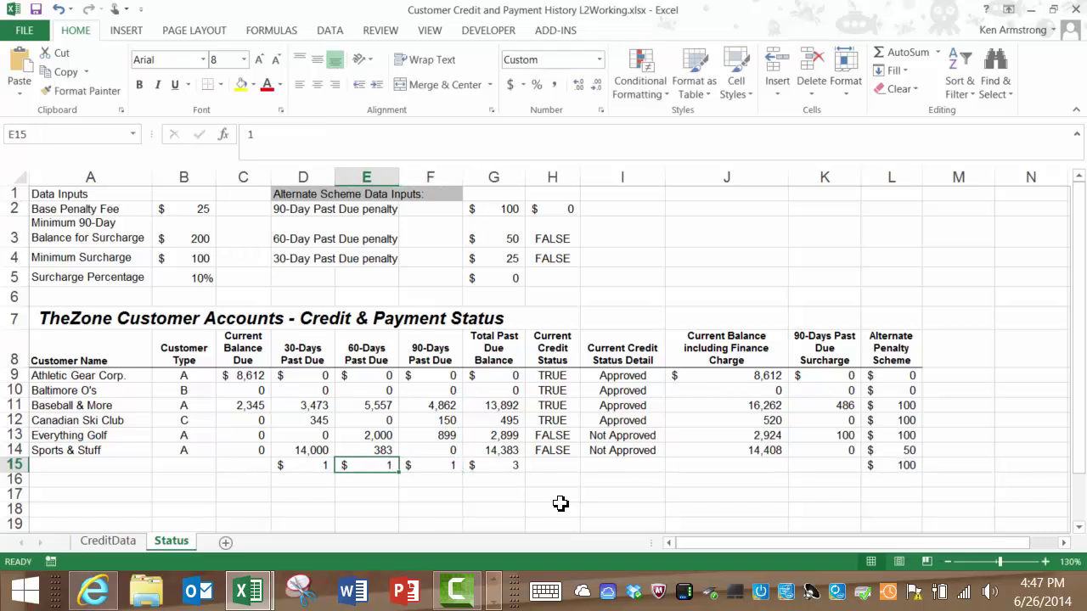
{"action": "key", "text": "Delete"}
{"action": "key", "text": "Left"}
Delete the remaining test values in D15 and F15 so L15 returns to $0
{"action": "key", "text": "Delete"}
{"action": "key", "text": "Right"}
{"action": "key", "text": "Right"}
{"action": "key", "text": "Delete"}
{"action": "key", "text": "Down"}
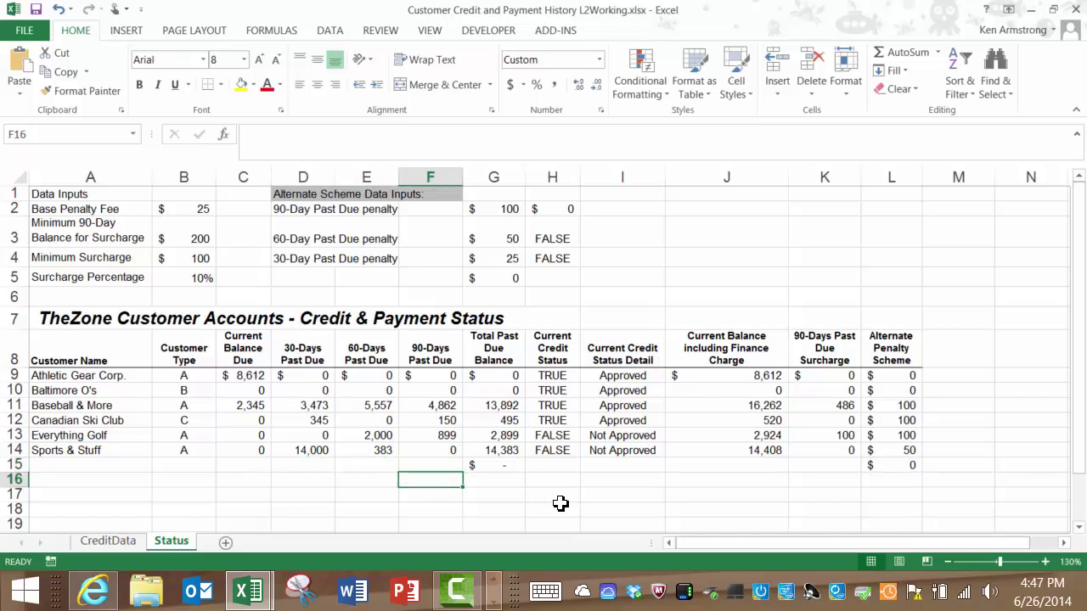
{"action": "key", "text": "Up"}
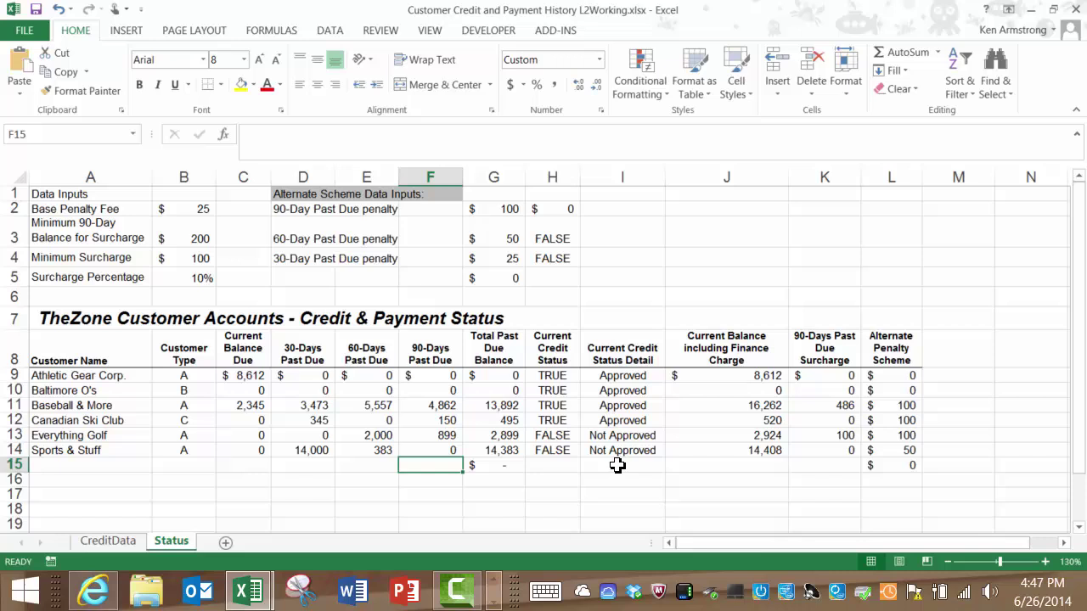